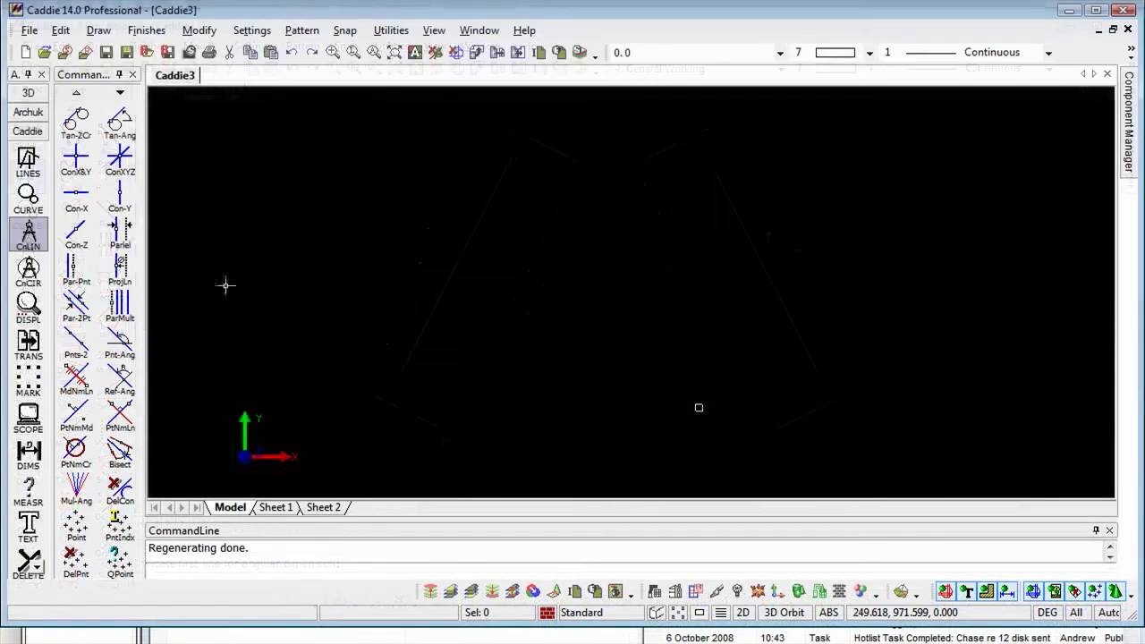
Look through the LINES and CURVE groups, then start the ConX&Y crossing construction lines.
click(36, 177)
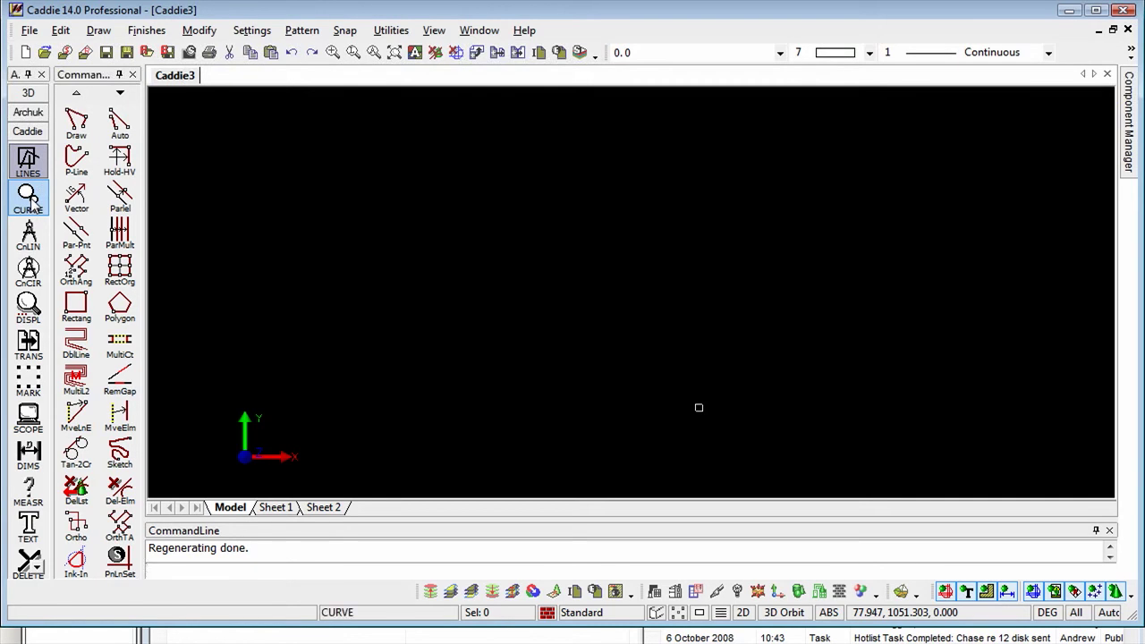
click(34, 202)
click(30, 235)
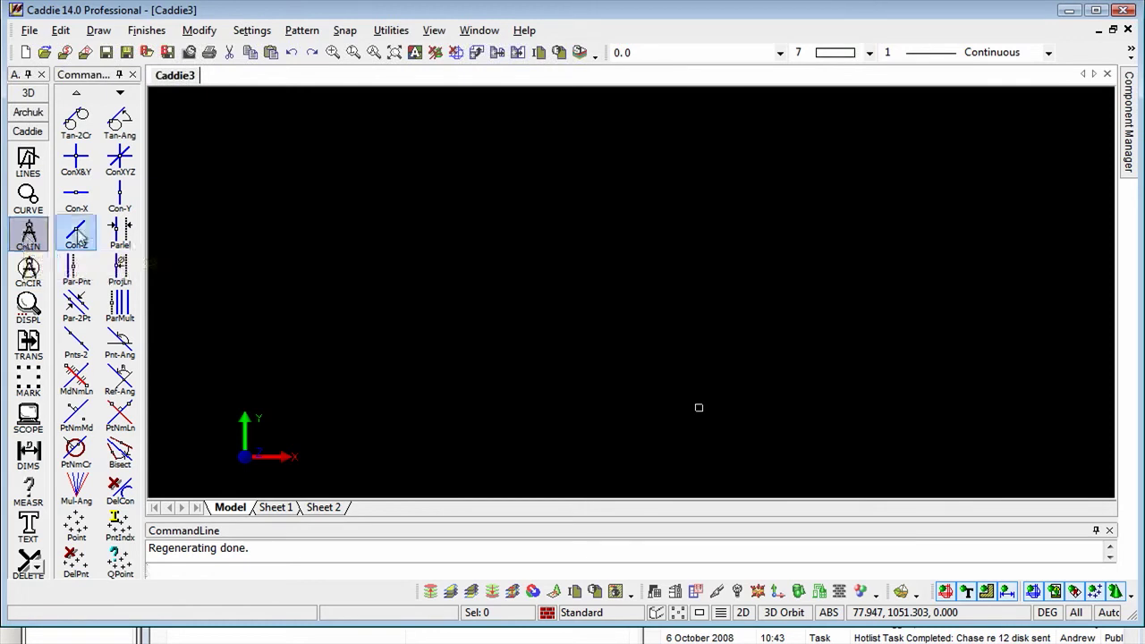
click(72, 168)
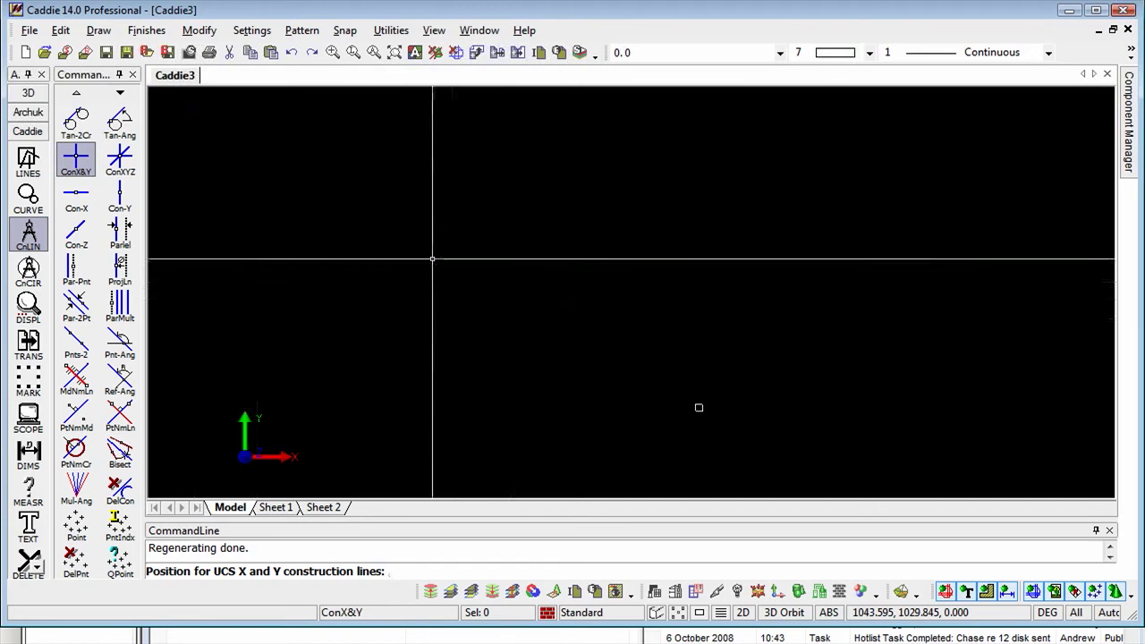
Fix the crossing construction lines at lower left and add two vertical and two horizontal parallels spaced 200.
click(437, 406)
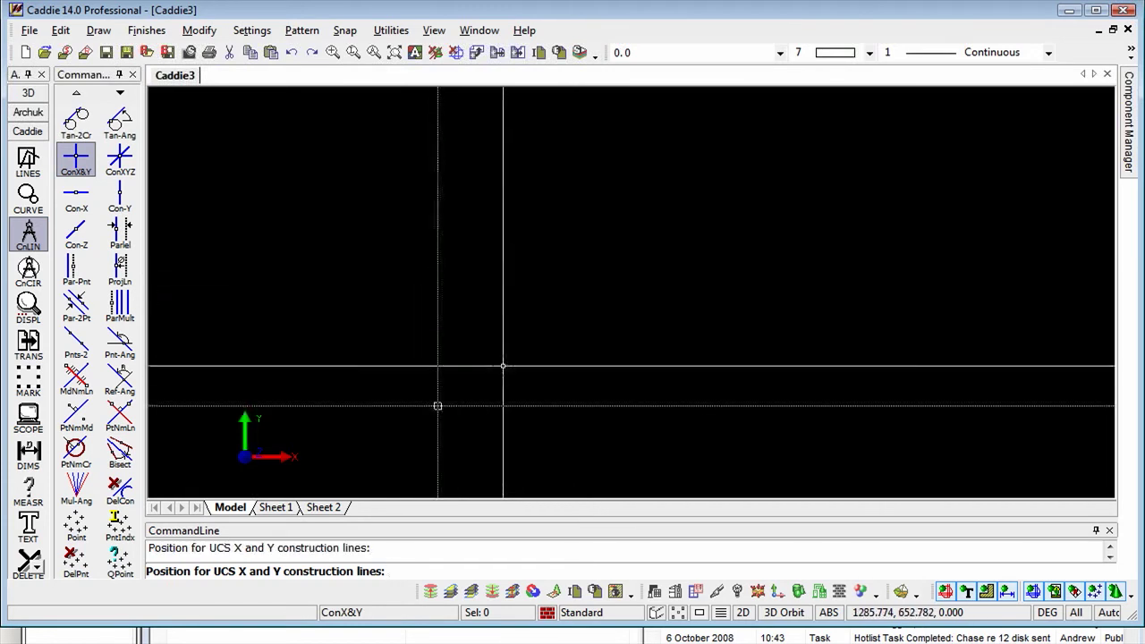
click(121, 234)
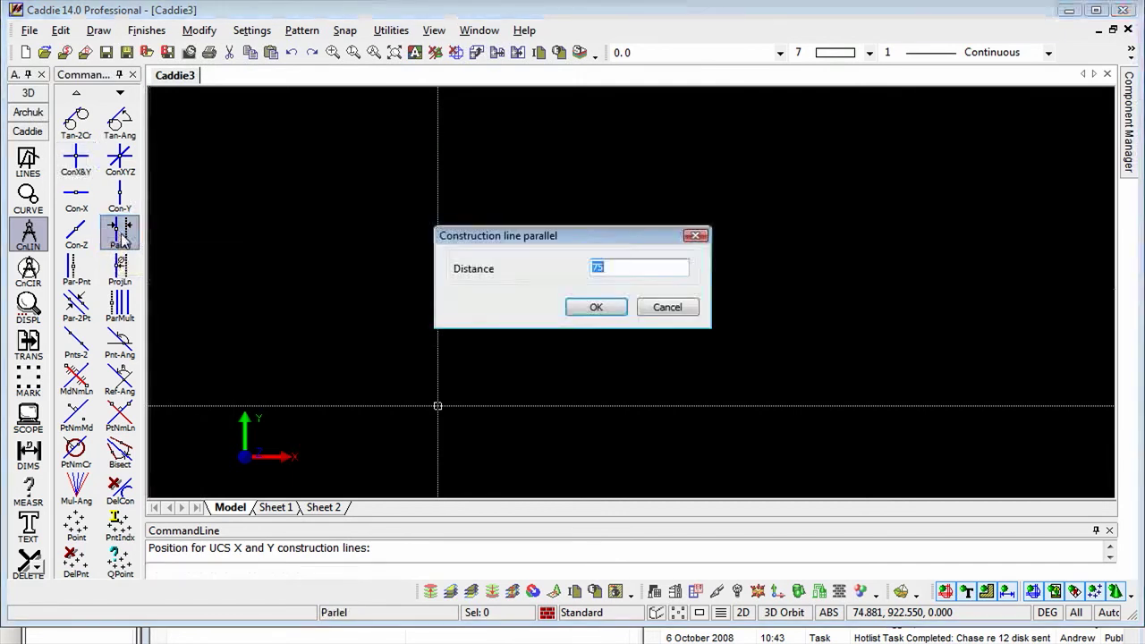
text(200)
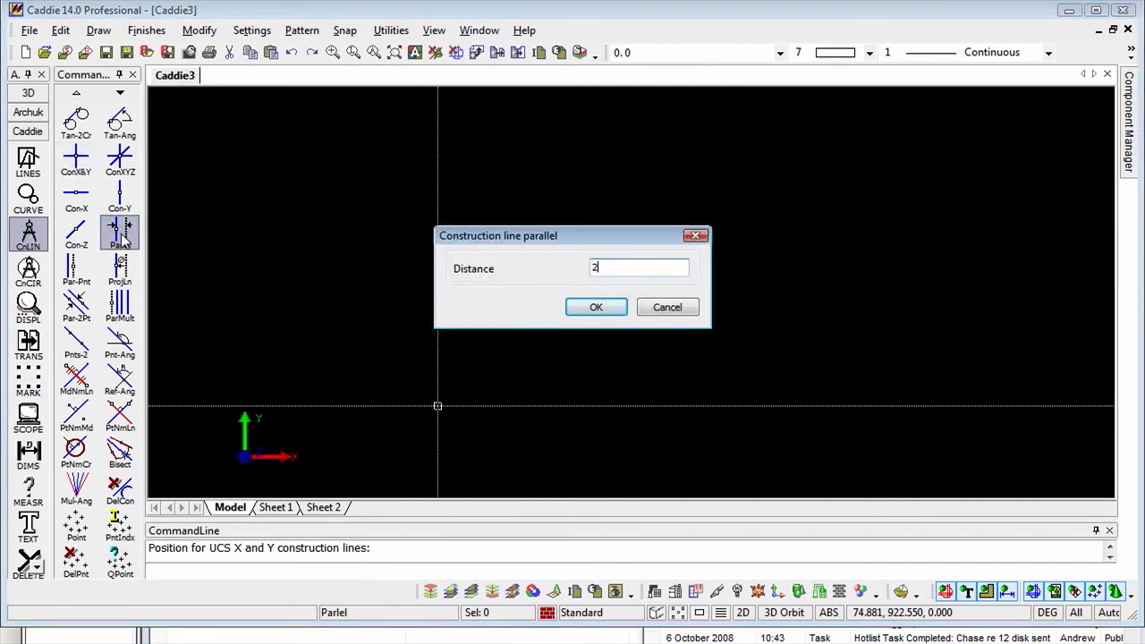
click(596, 307)
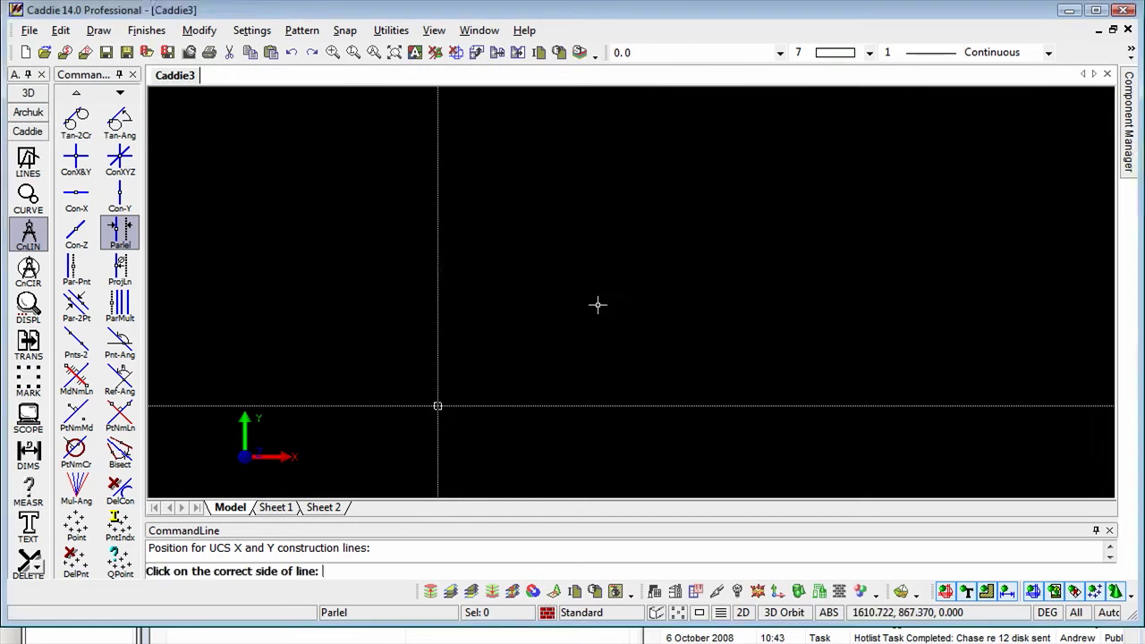
click(449, 307)
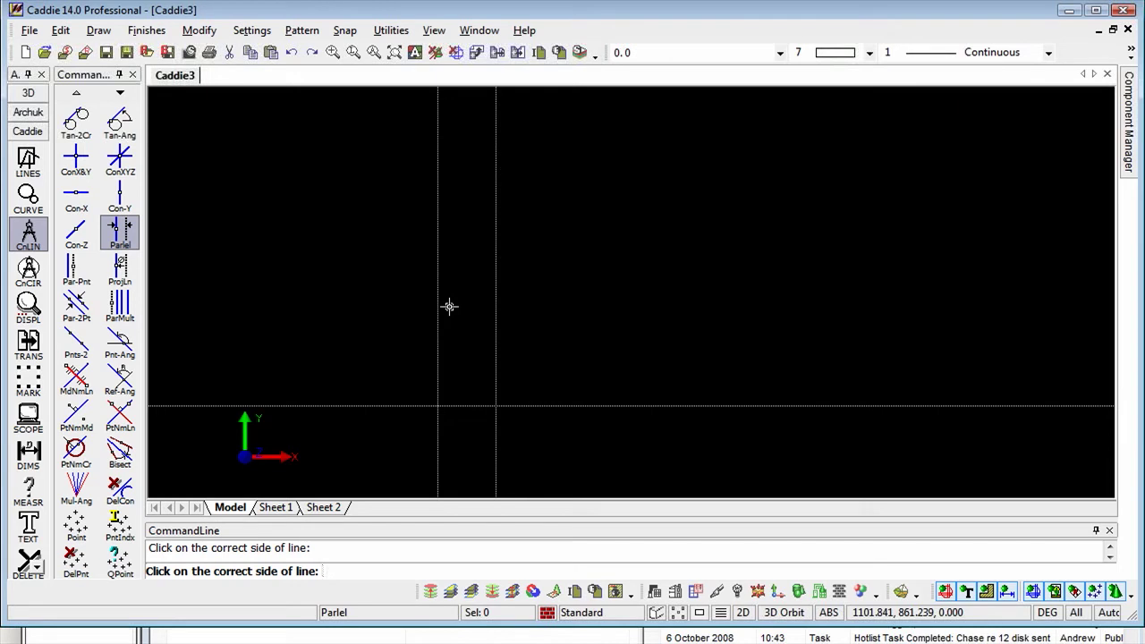
click(506, 307)
click(614, 394)
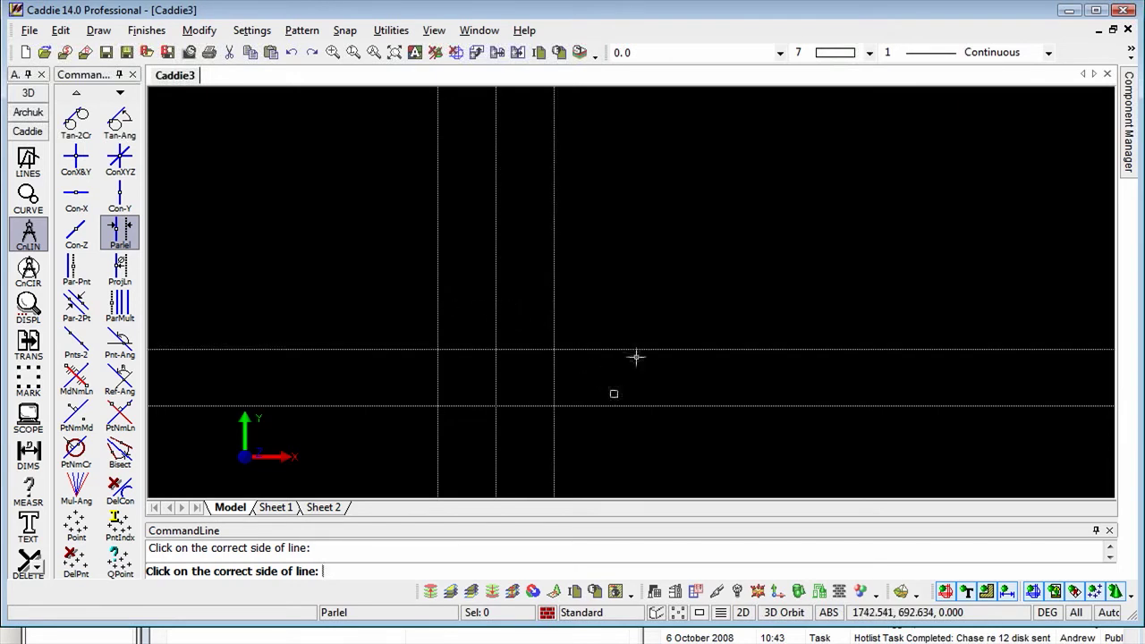
click(637, 337)
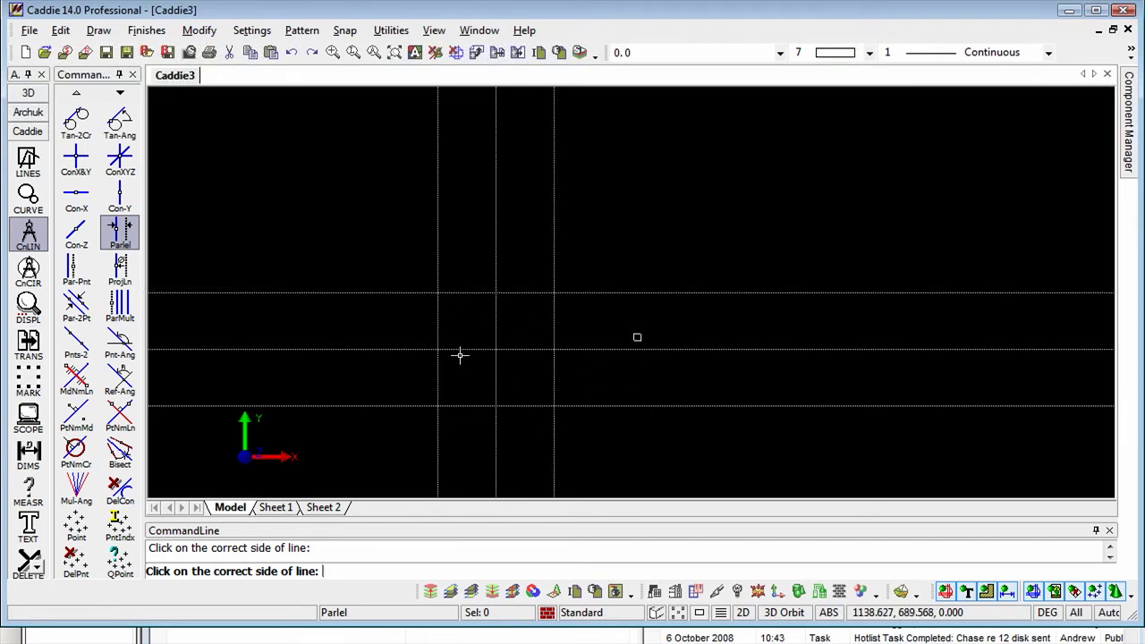
Zoom Box around the construction line grid so it fills the view.
right_click(506, 258)
click(566, 270)
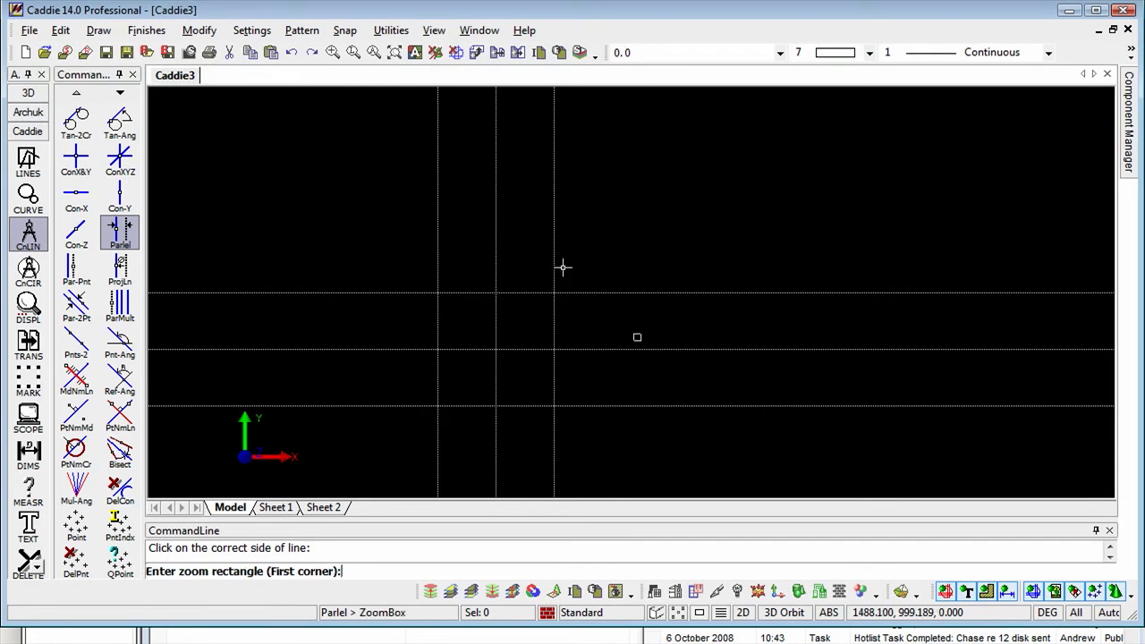
click(396, 243)
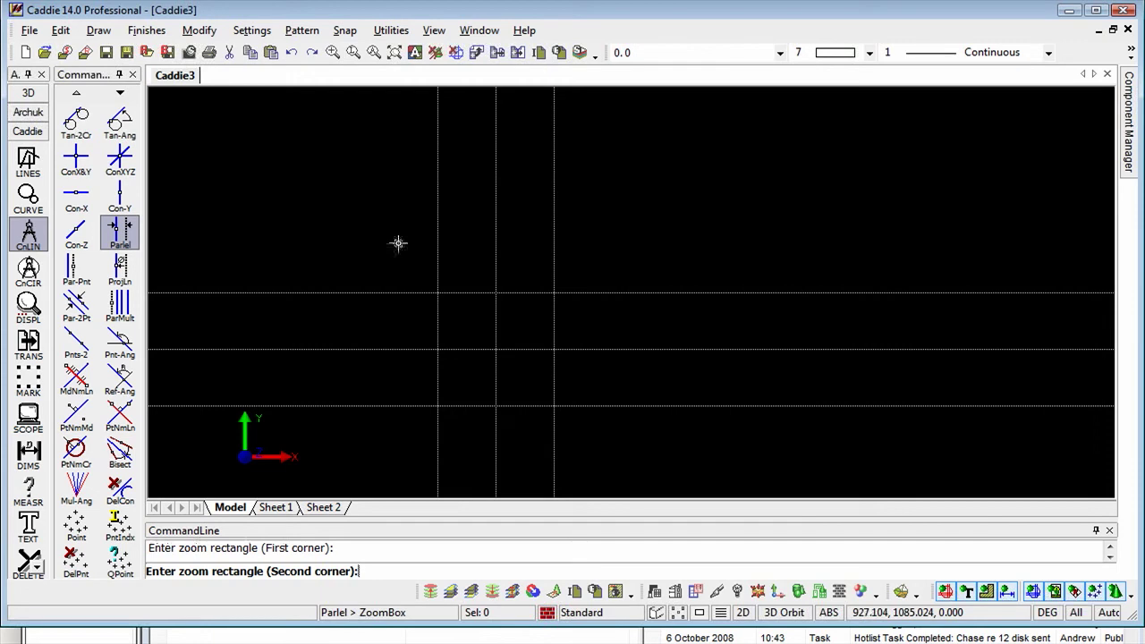
click(621, 454)
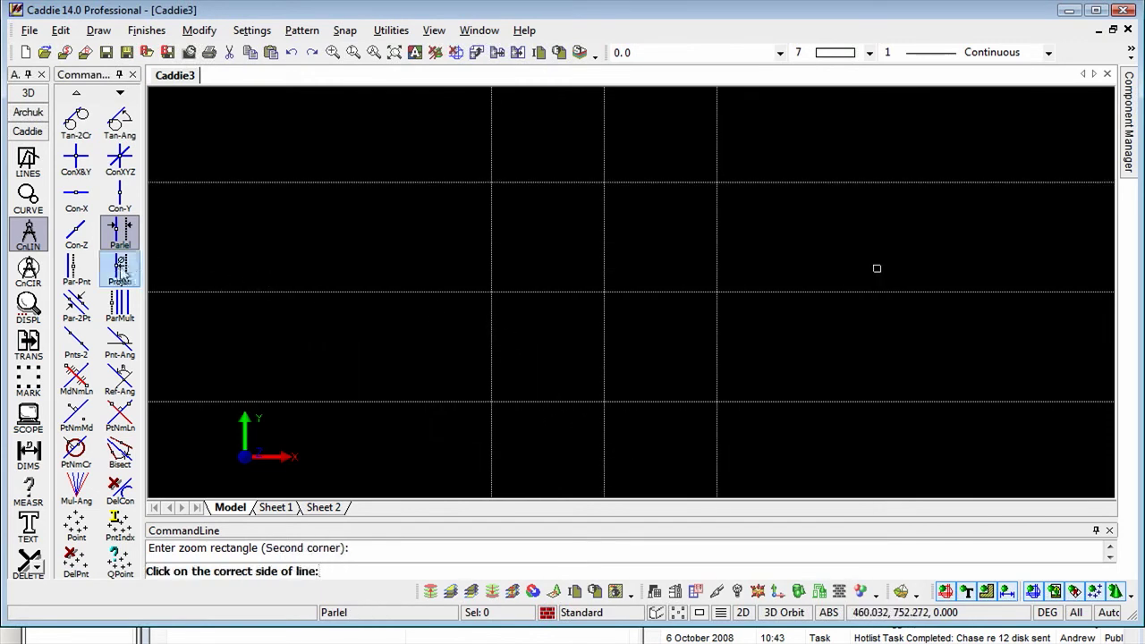
Choose Pnts-2 construction lines and turn on Auto Snap to intersections.
click(76, 344)
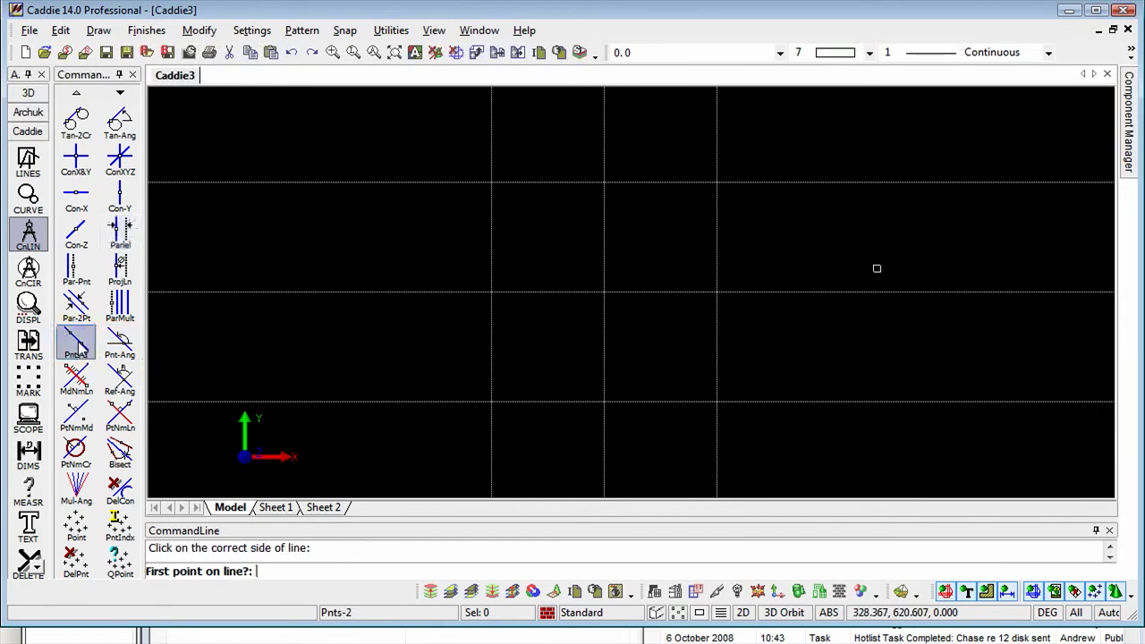
right_click(337, 351)
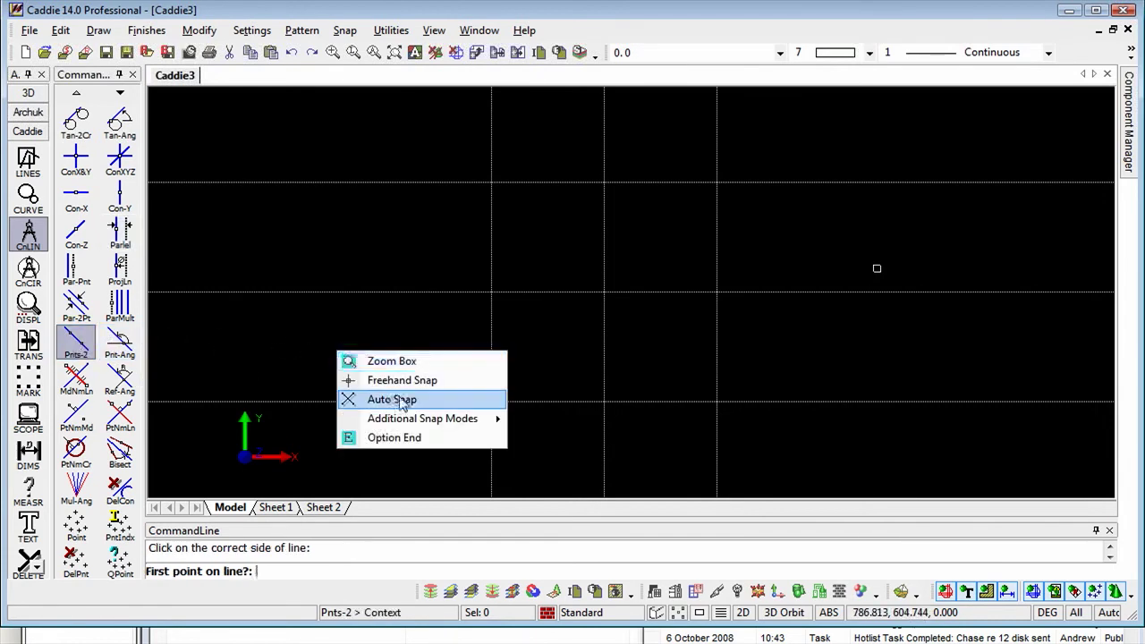
mouse_move(414, 419)
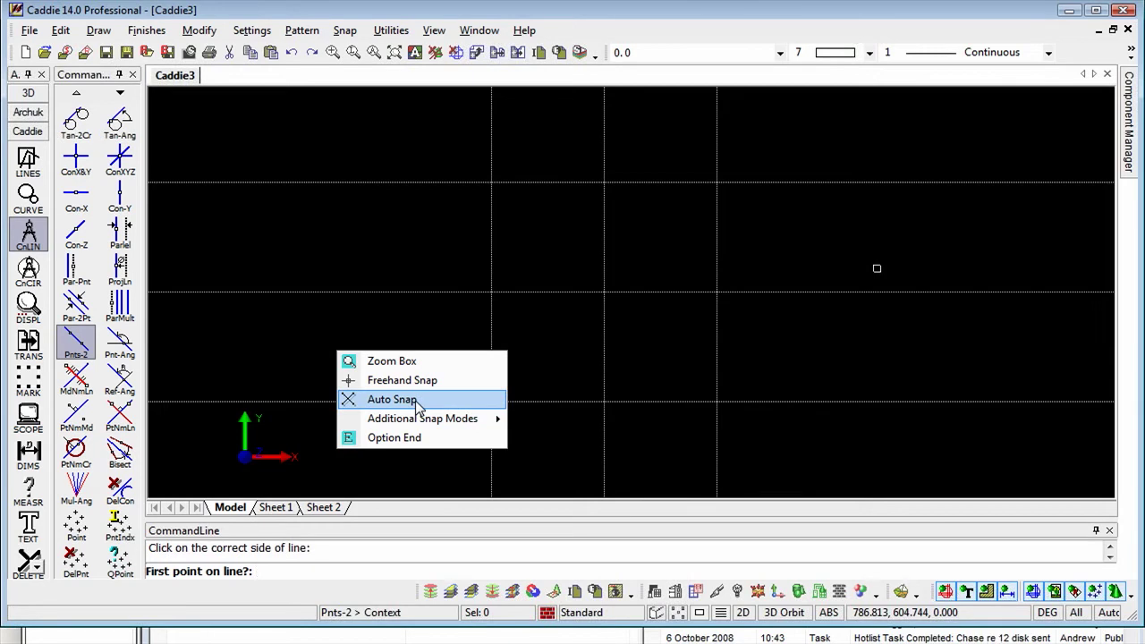
click(415, 401)
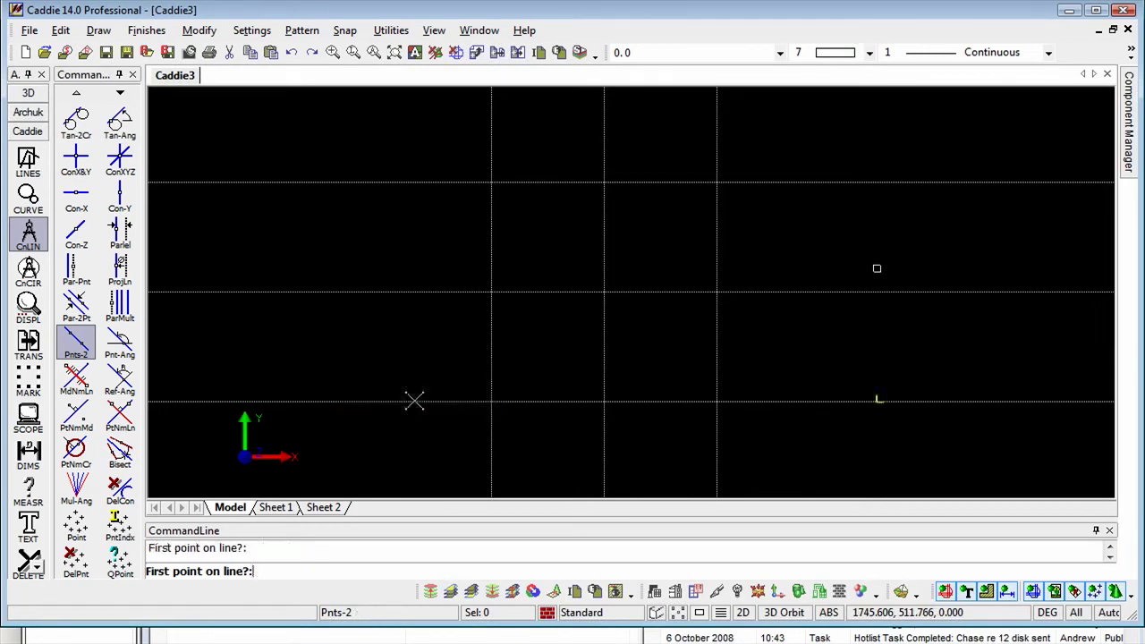
Draw two slanted lines from the lower outer intersections to the top-centre intersection.
click(474, 406)
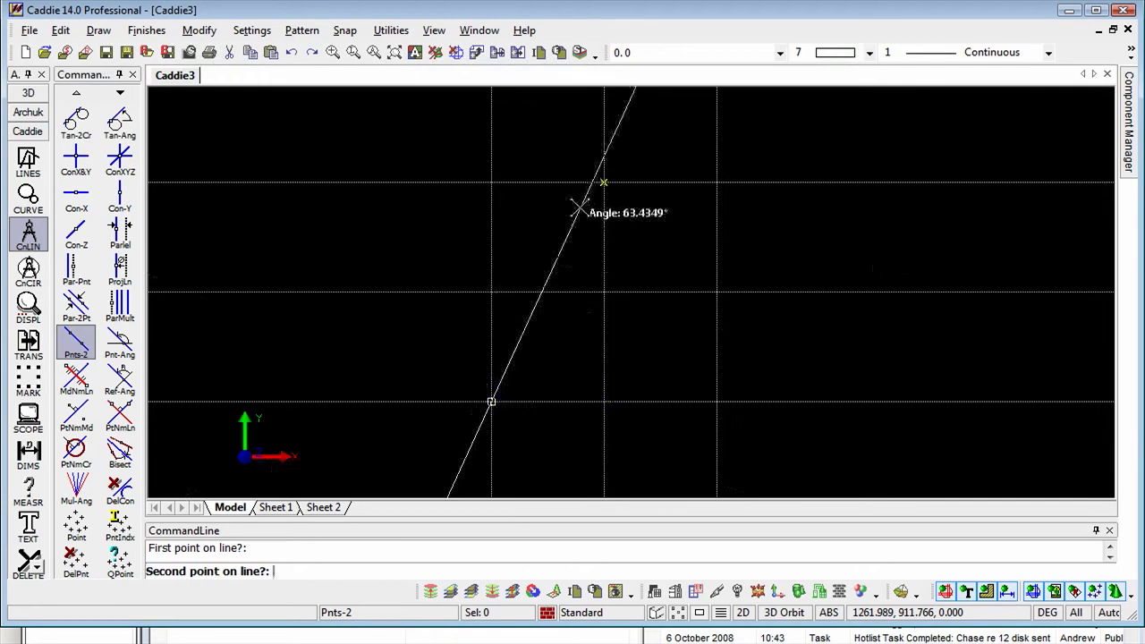
click(601, 186)
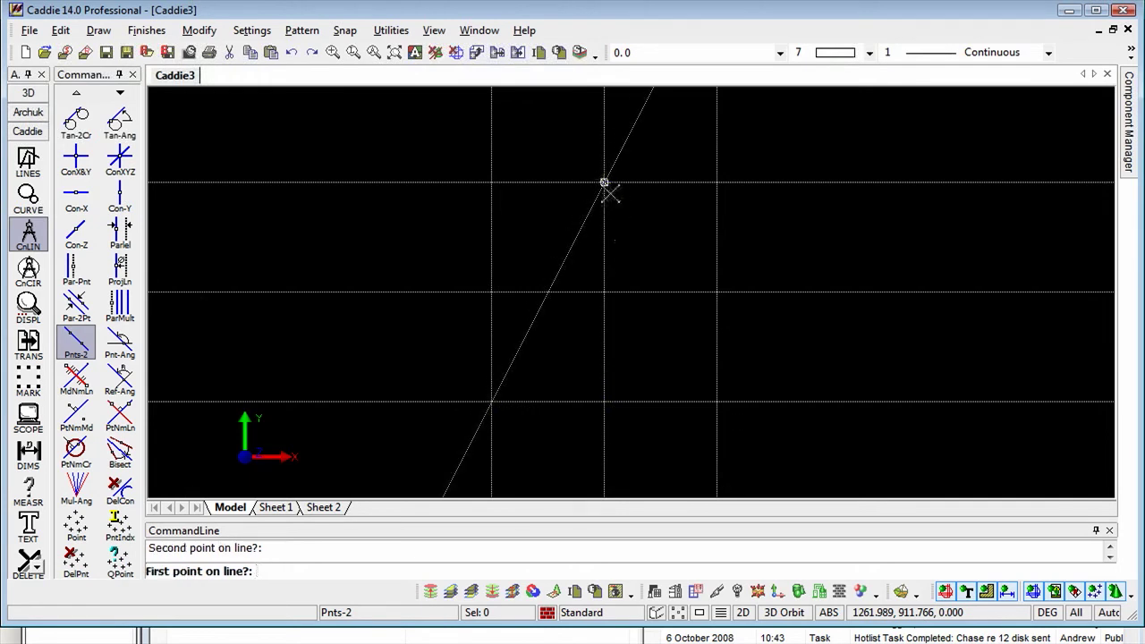
click(608, 190)
click(713, 399)
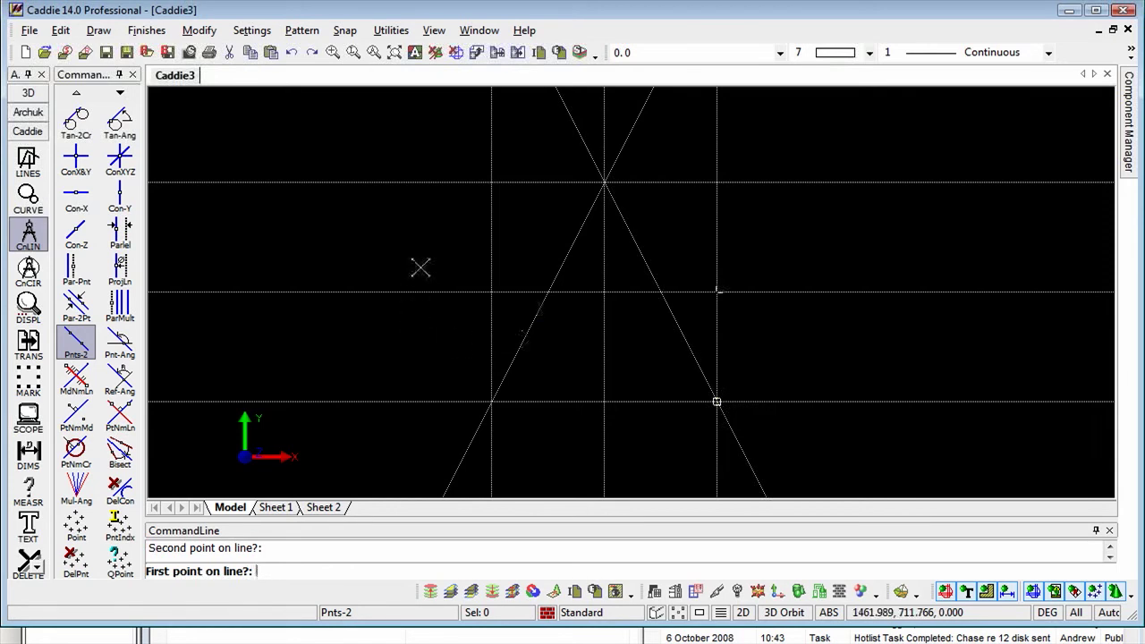
right_click(356, 252)
click(430, 327)
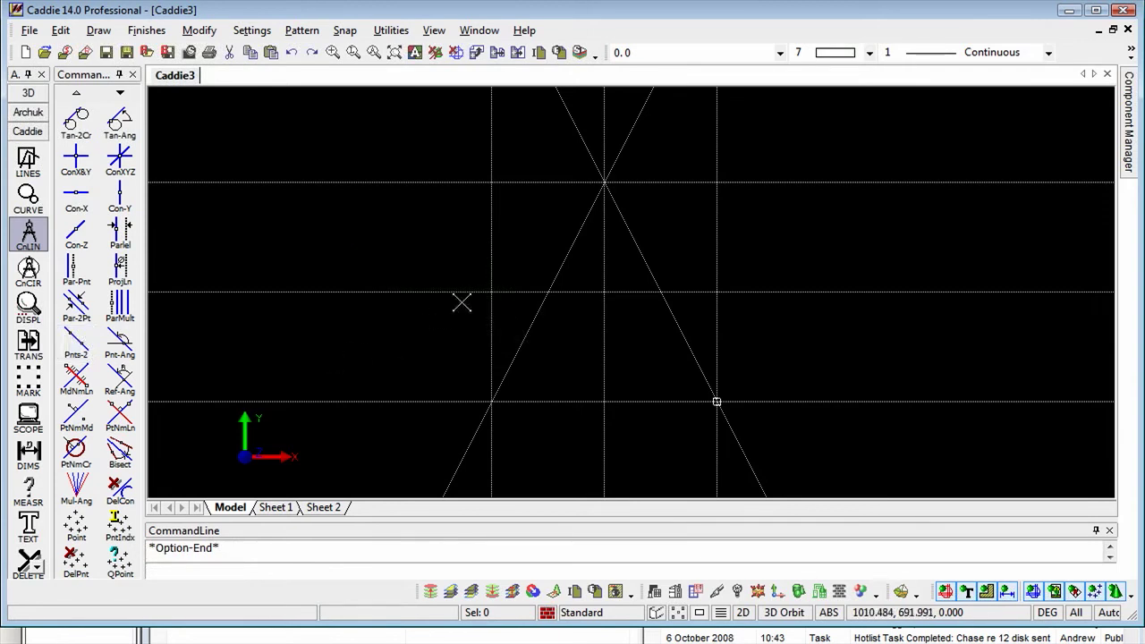
Delete the left and right vertical construction lines and the top horizontal one.
click(487, 218)
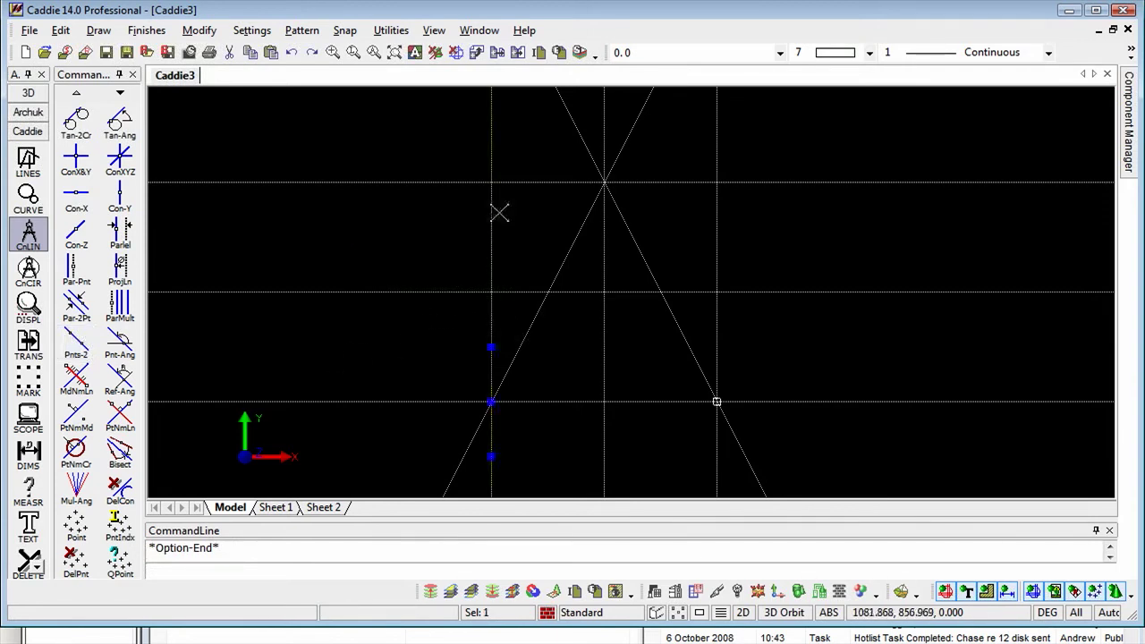
click(523, 182)
click(719, 229)
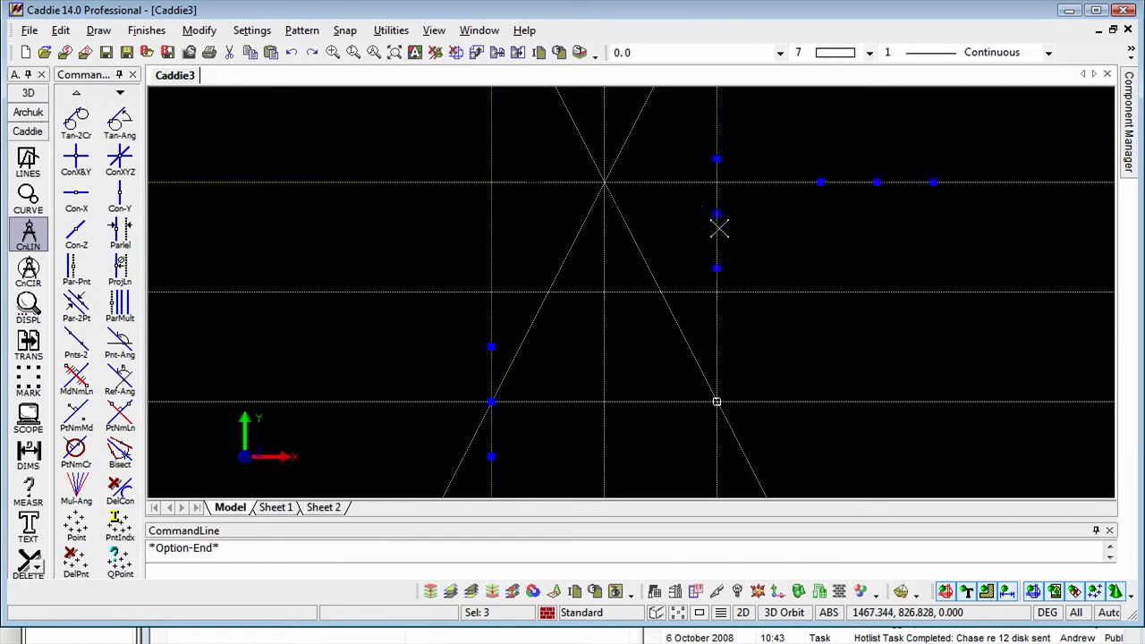
right_click(661, 238)
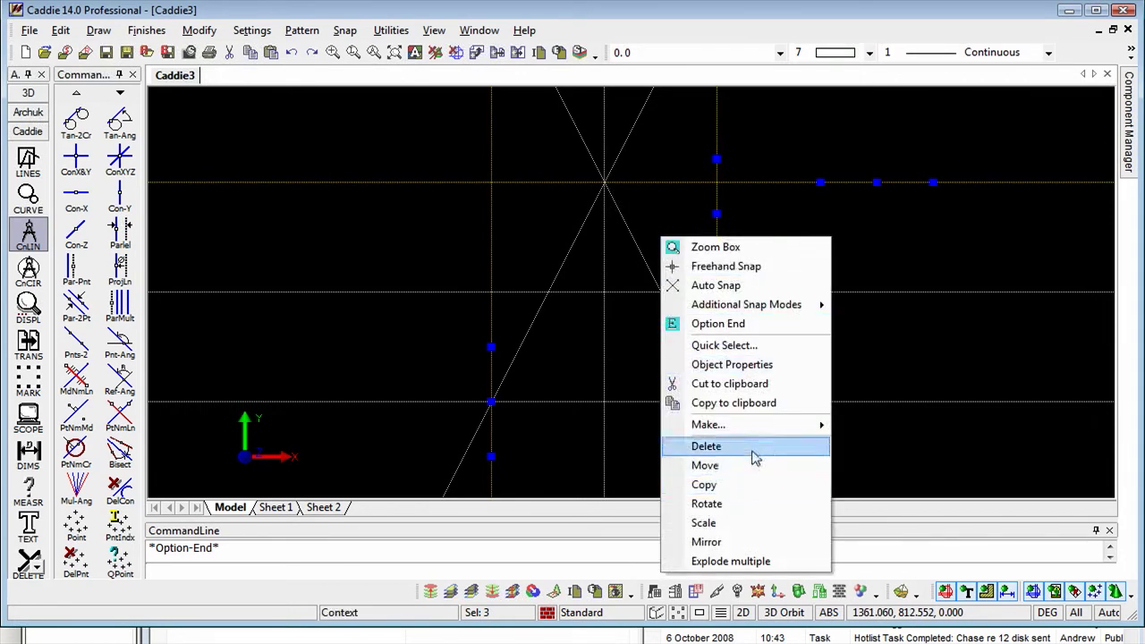
click(754, 451)
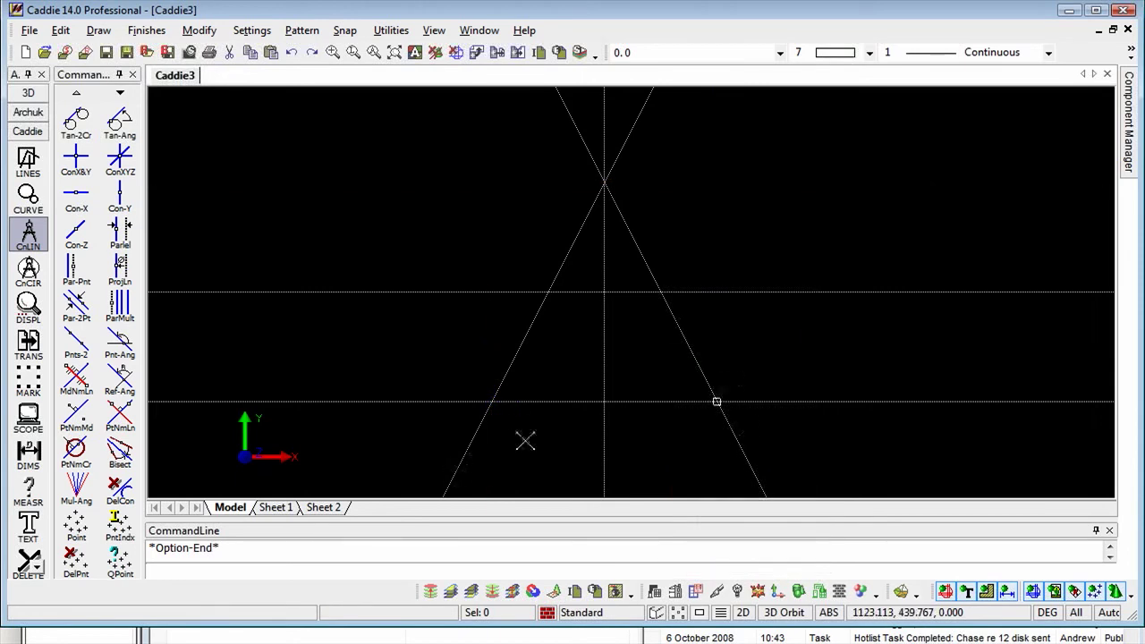
Offset parallel construction lines 75 outside both slanted lines and below the base line.
click(119, 231)
text(75)
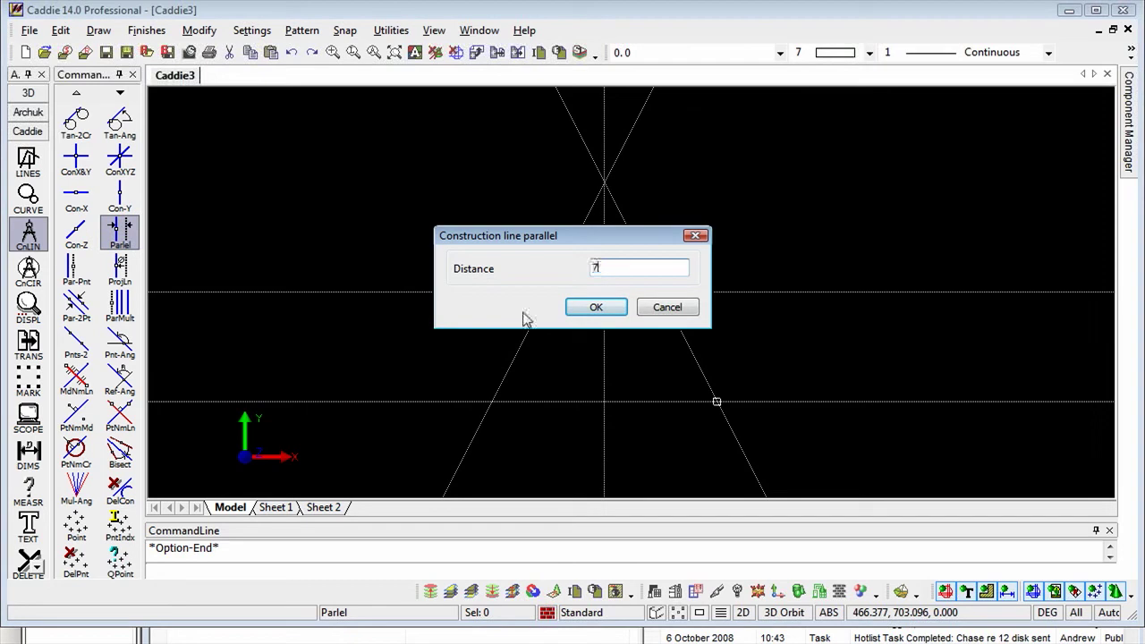
click(596, 307)
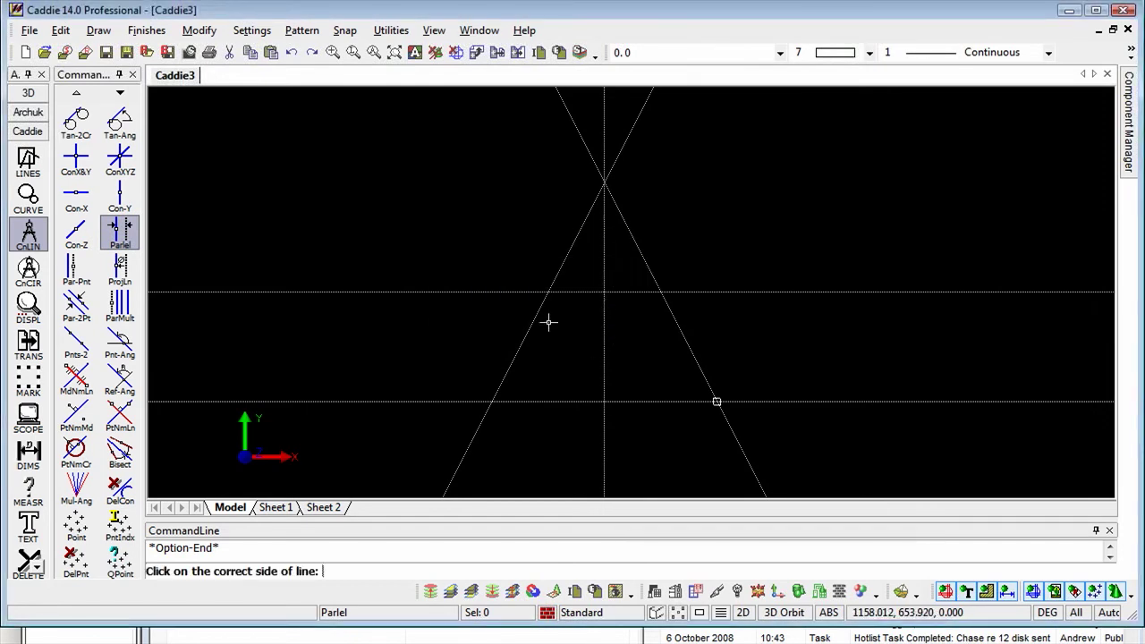
click(516, 333)
click(699, 344)
click(669, 407)
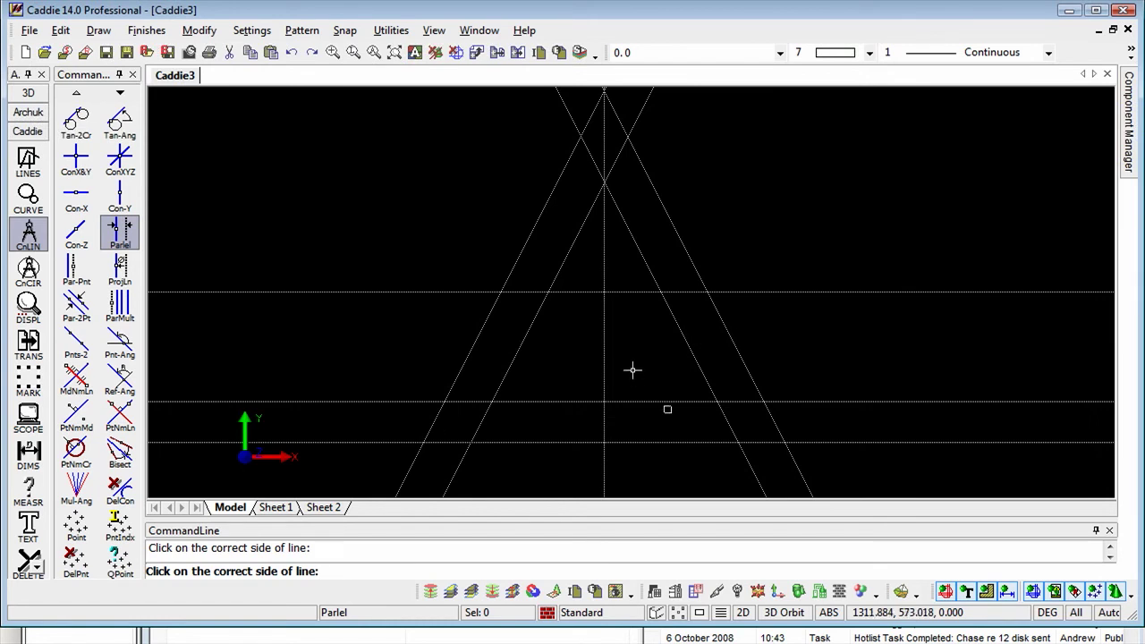
middle_drag(621, 327, 615, 344)
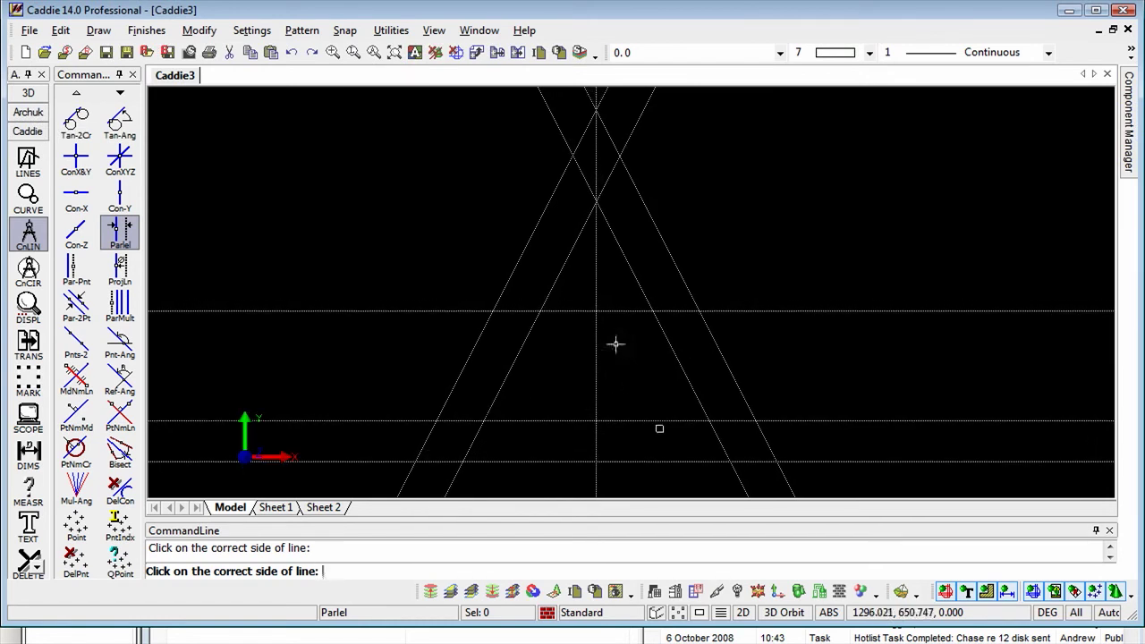
middle_drag(620, 336, 619, 333)
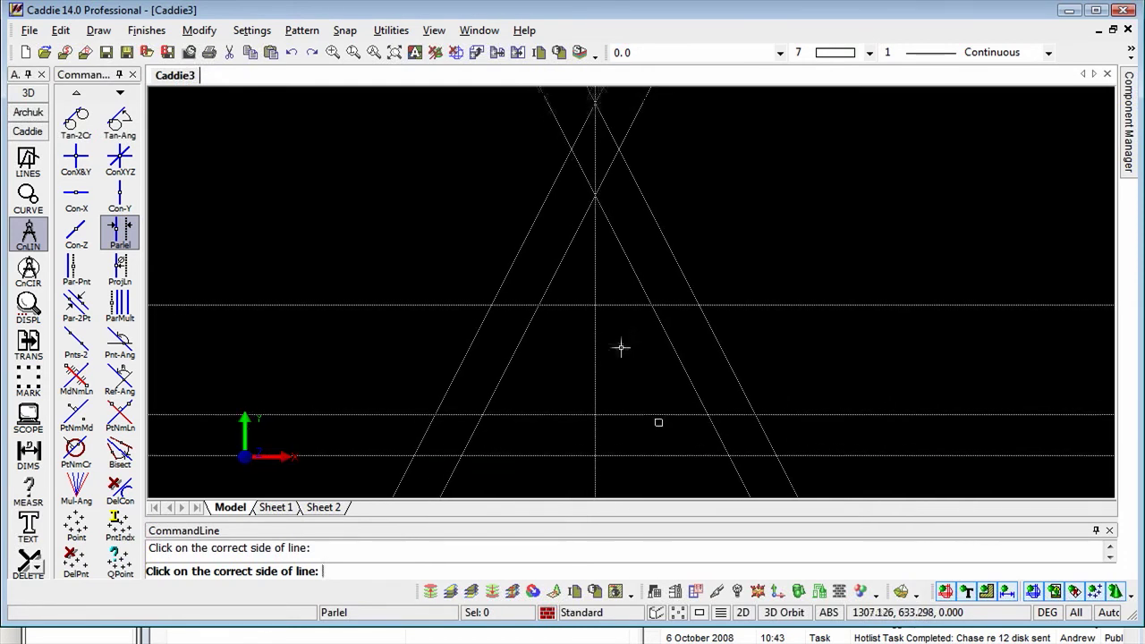
scroll(621, 347, down, 1)
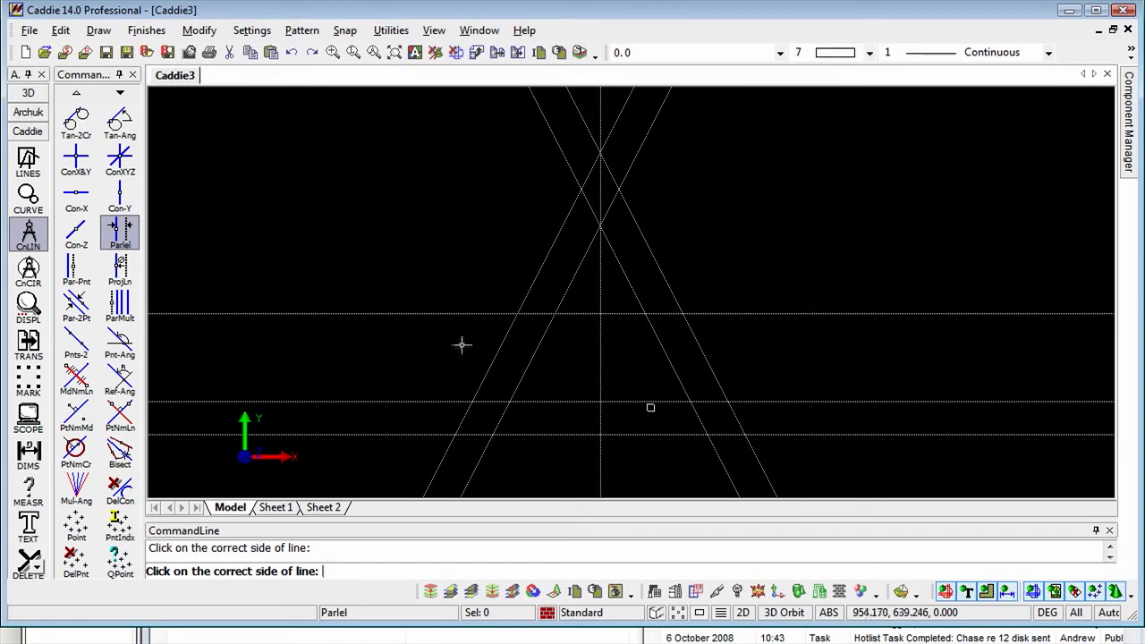
click(28, 166)
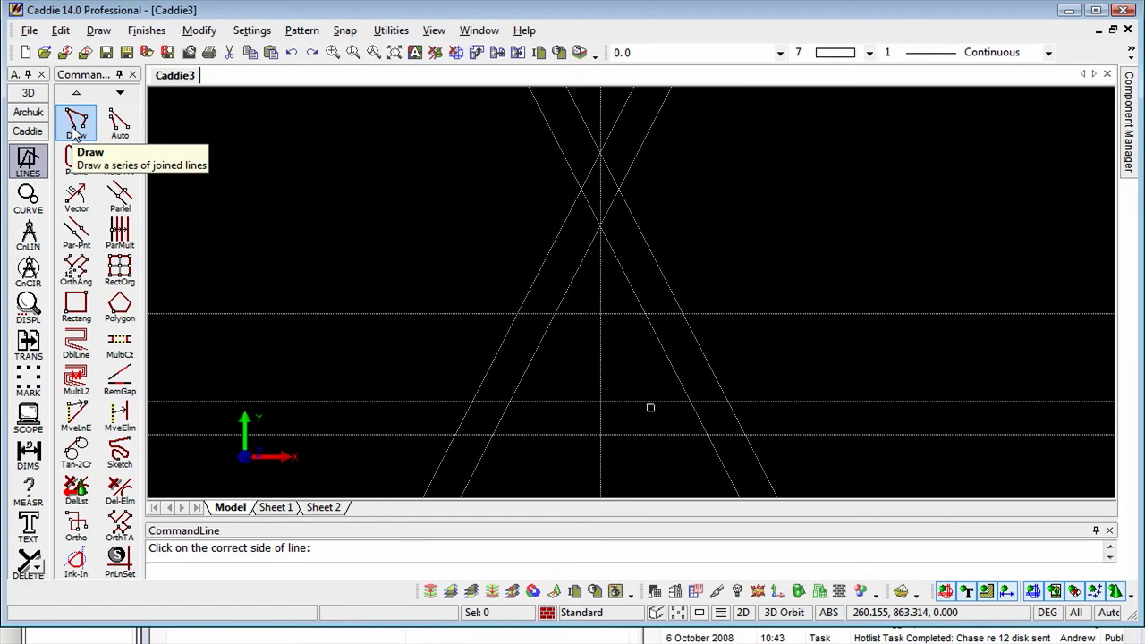
Draw a closed triangle through the lower-left, apex and lower-right construction intersections.
click(76, 129)
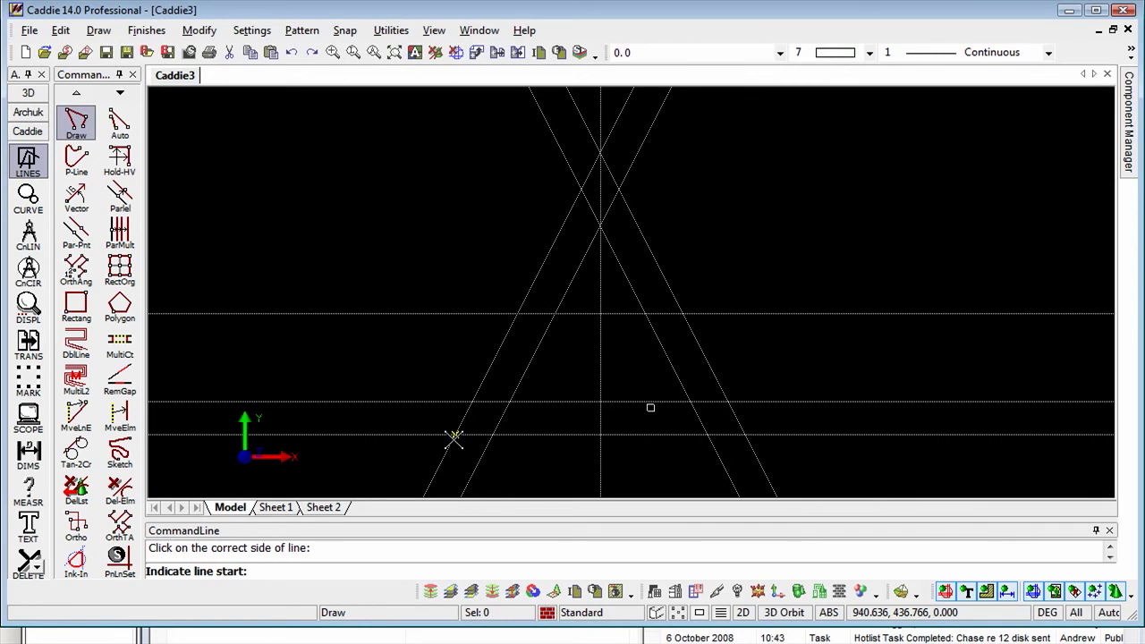
click(454, 437)
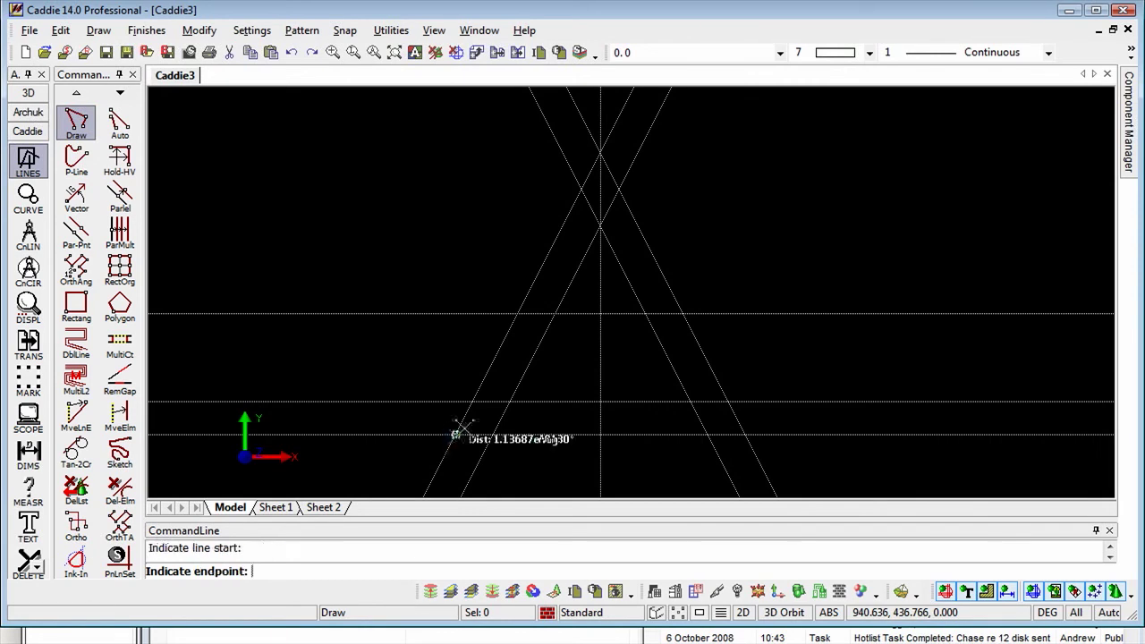
click(599, 152)
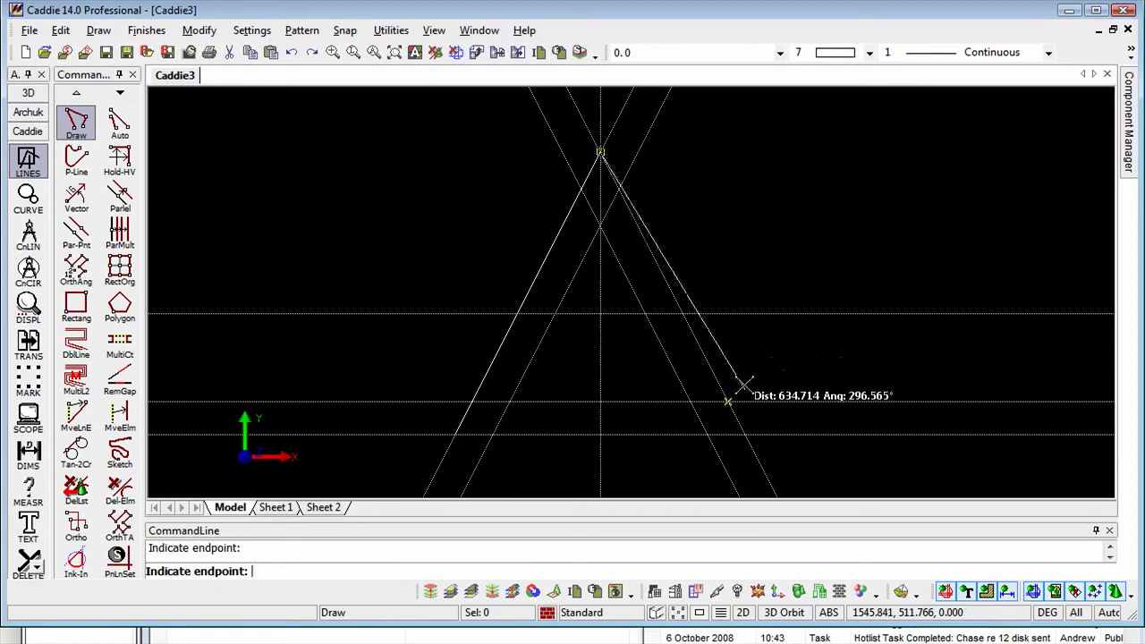
click(745, 436)
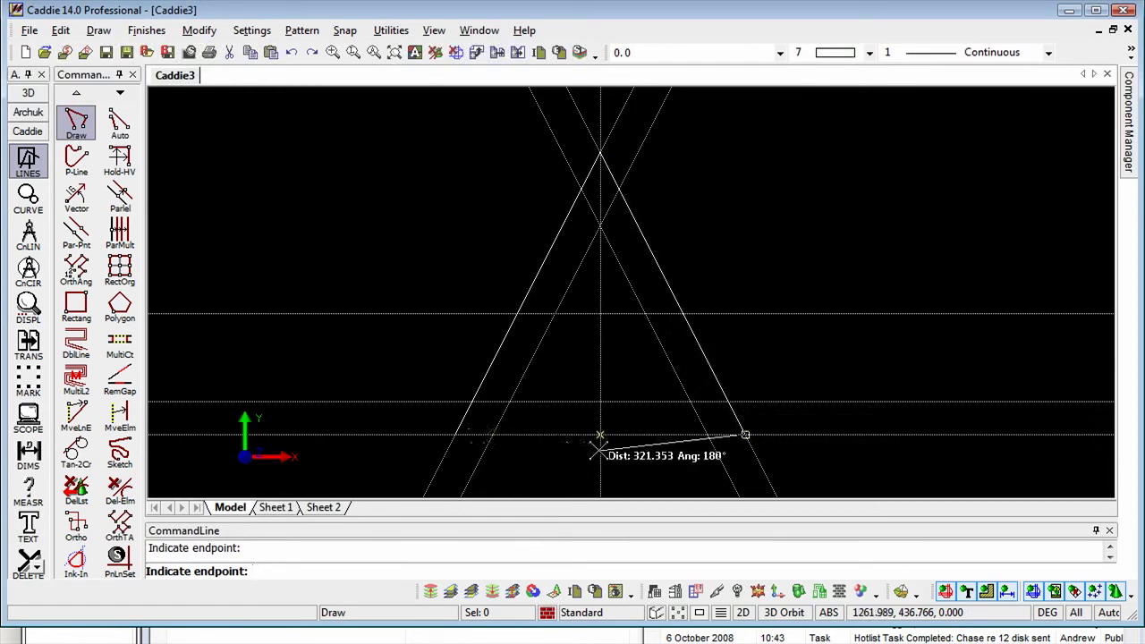
right_click(561, 403)
click(628, 512)
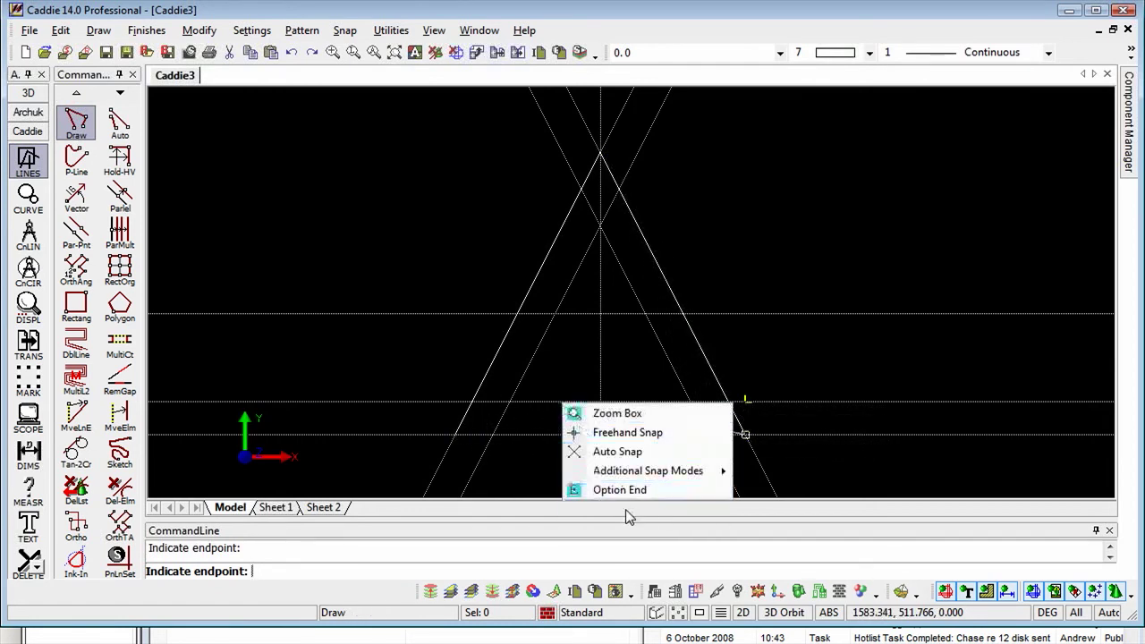
Delete all construction objects, leaving only the triangle outline.
click(456, 54)
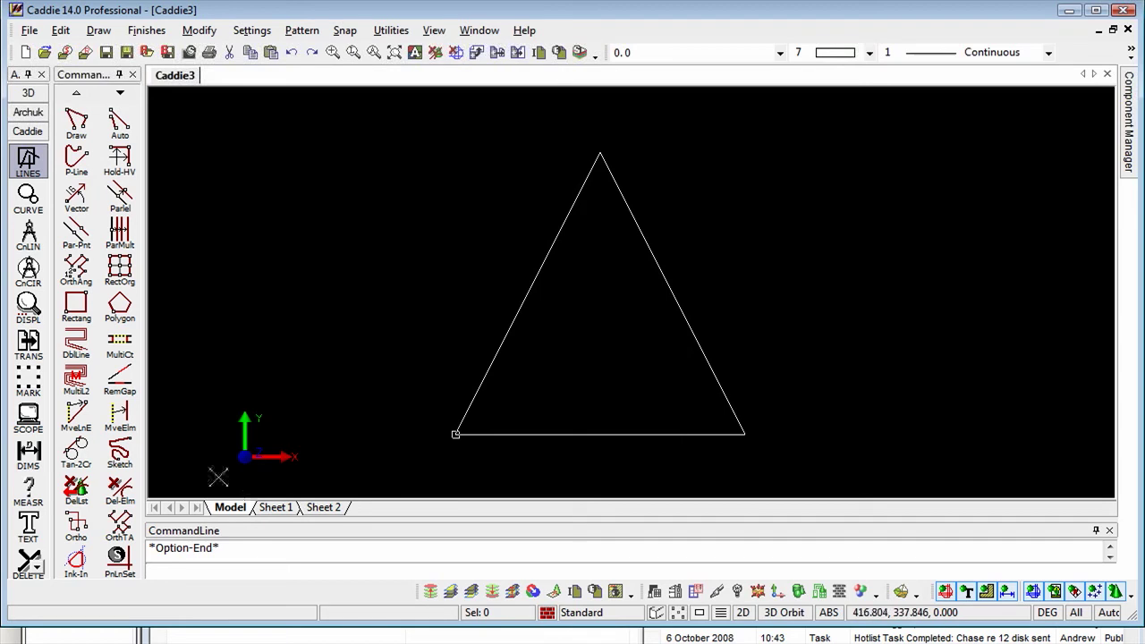
scroll(41, 395, down, 2)
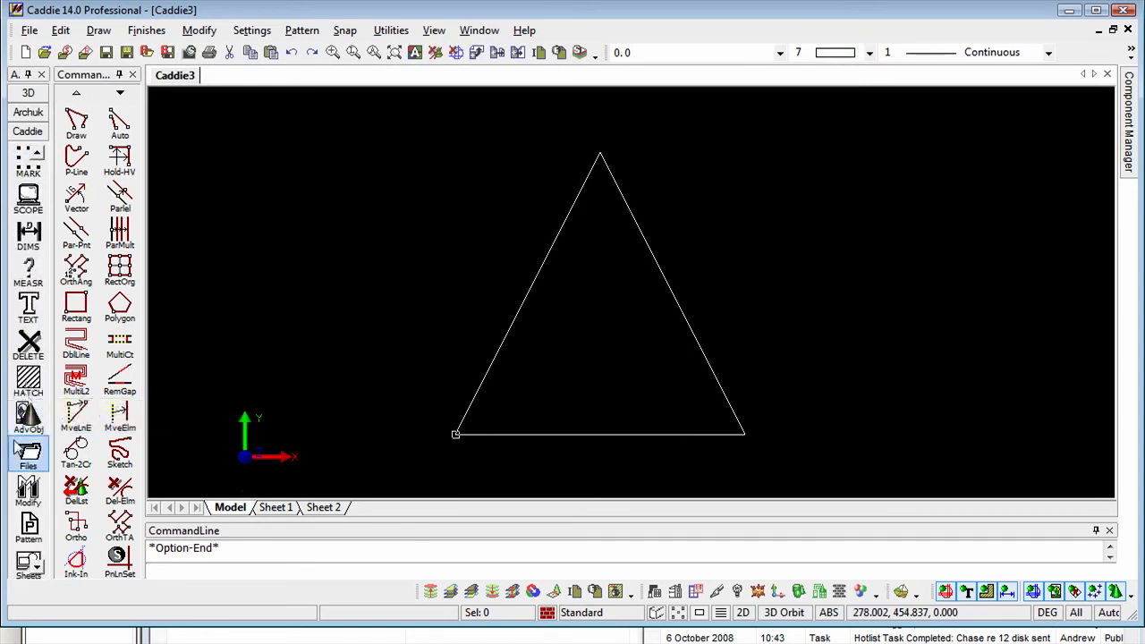
Set up the Fillet tool with radius 50 and Trim set to Both.
click(31, 492)
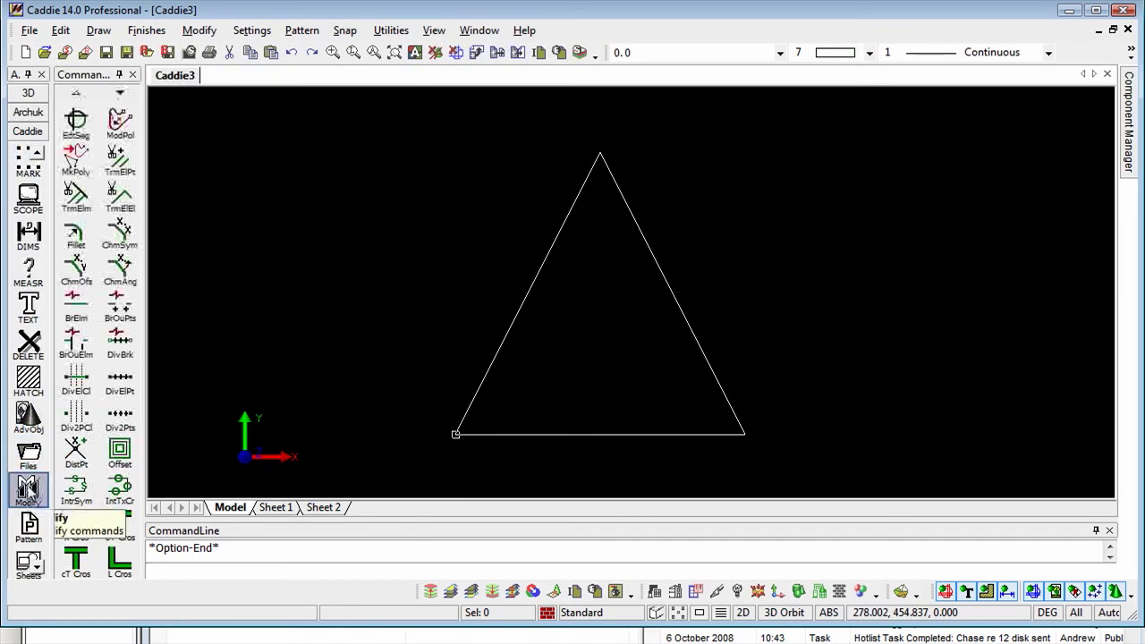
click(81, 239)
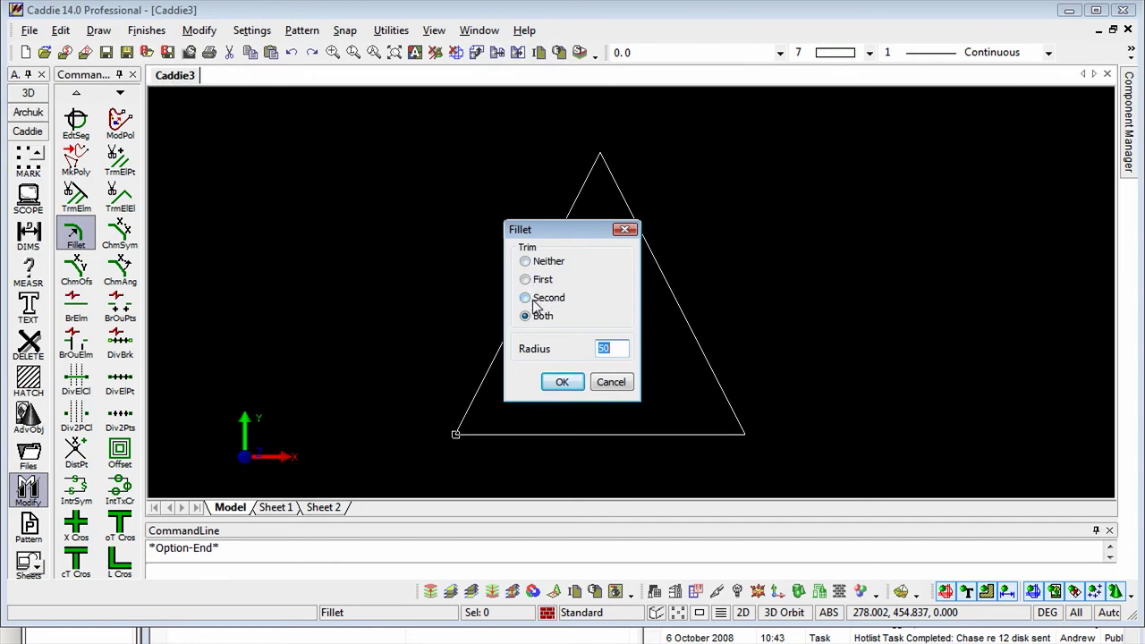
click(562, 382)
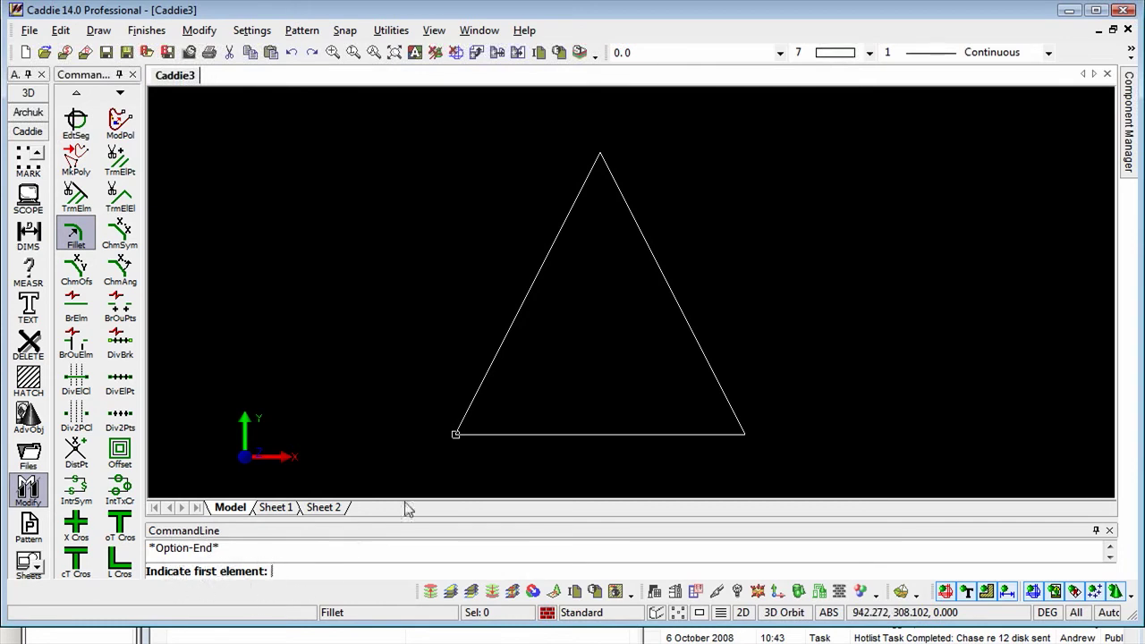
Fillet the apex, bottom-right and bottom-left corners by picking each pair of adjacent edges.
click(568, 230)
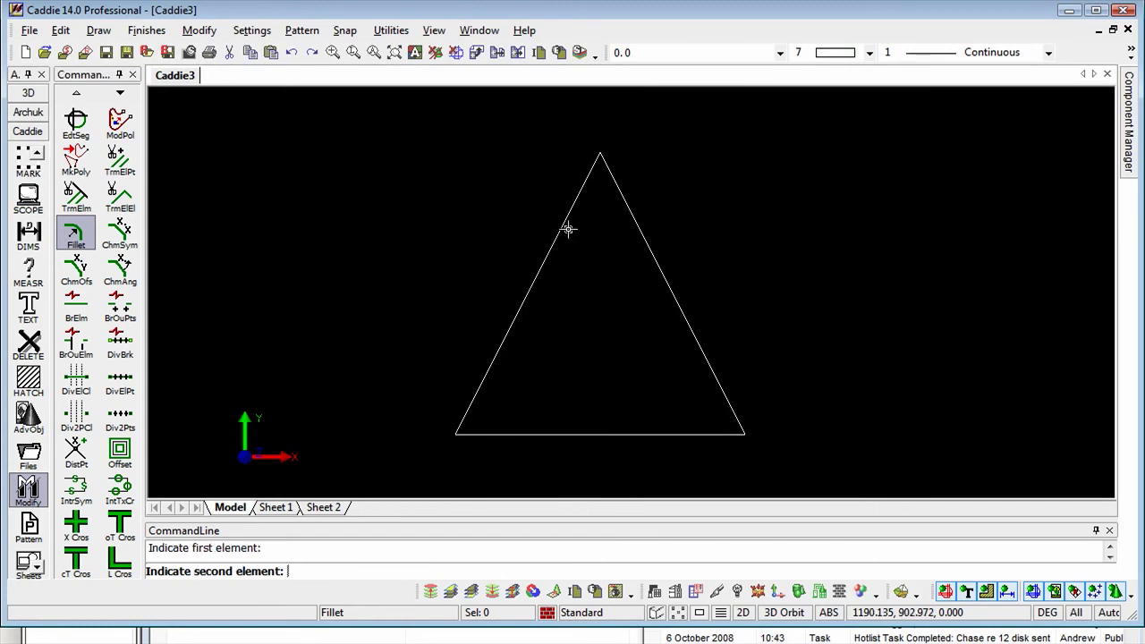
click(631, 240)
click(701, 369)
click(668, 424)
click(522, 425)
click(502, 375)
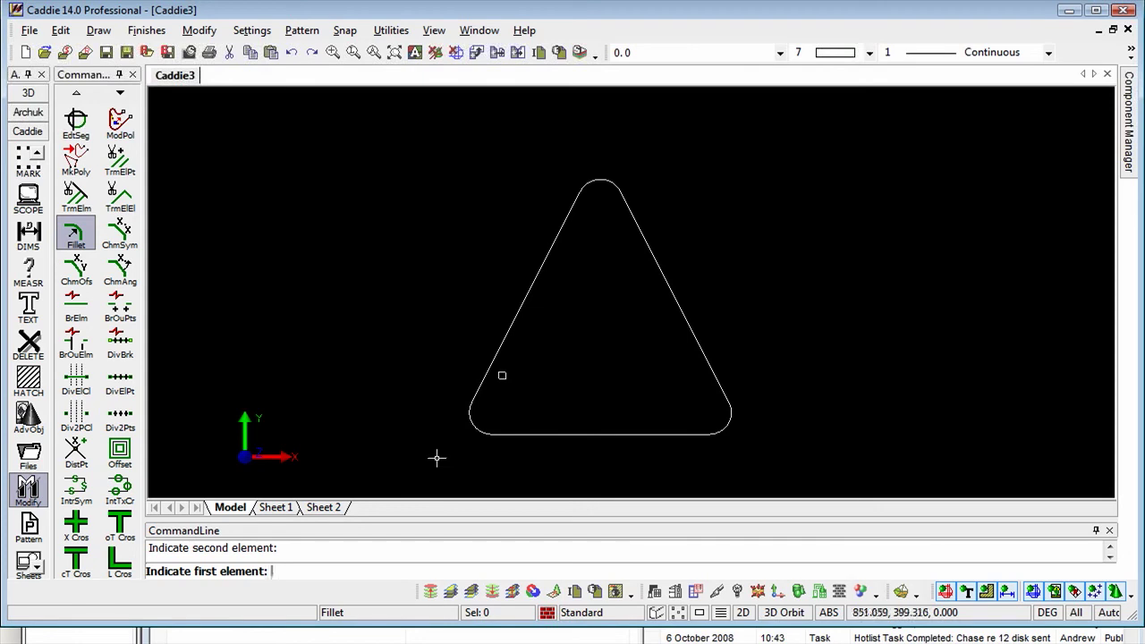
scroll(31, 318, up, 2)
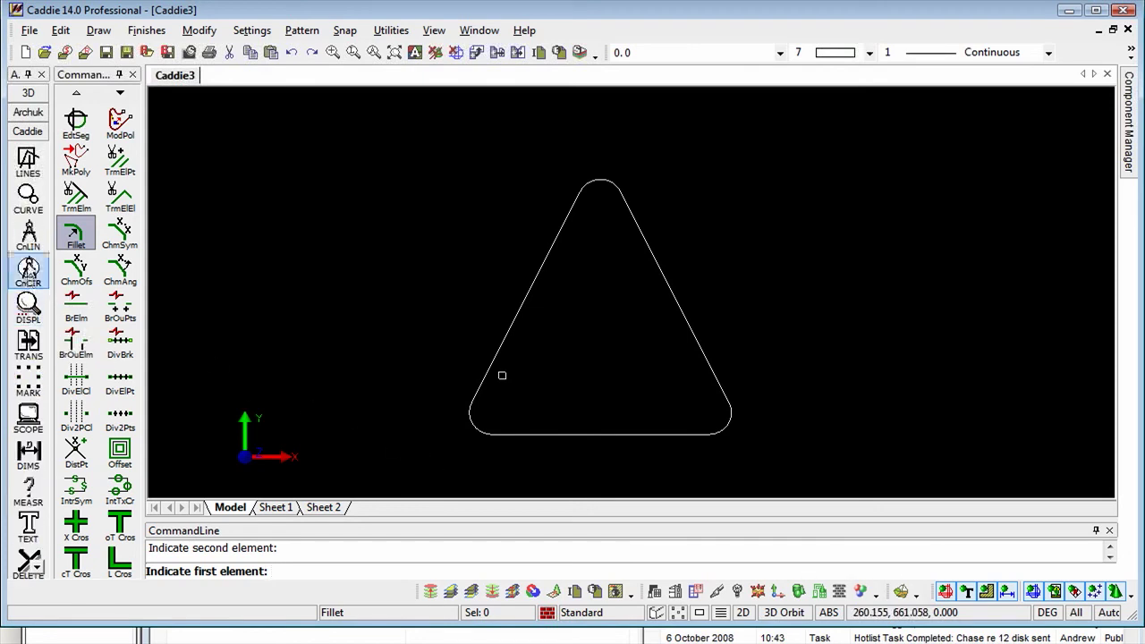
Add MdNmLn midpoint-normal construction lines on the right side, left side and base.
click(29, 235)
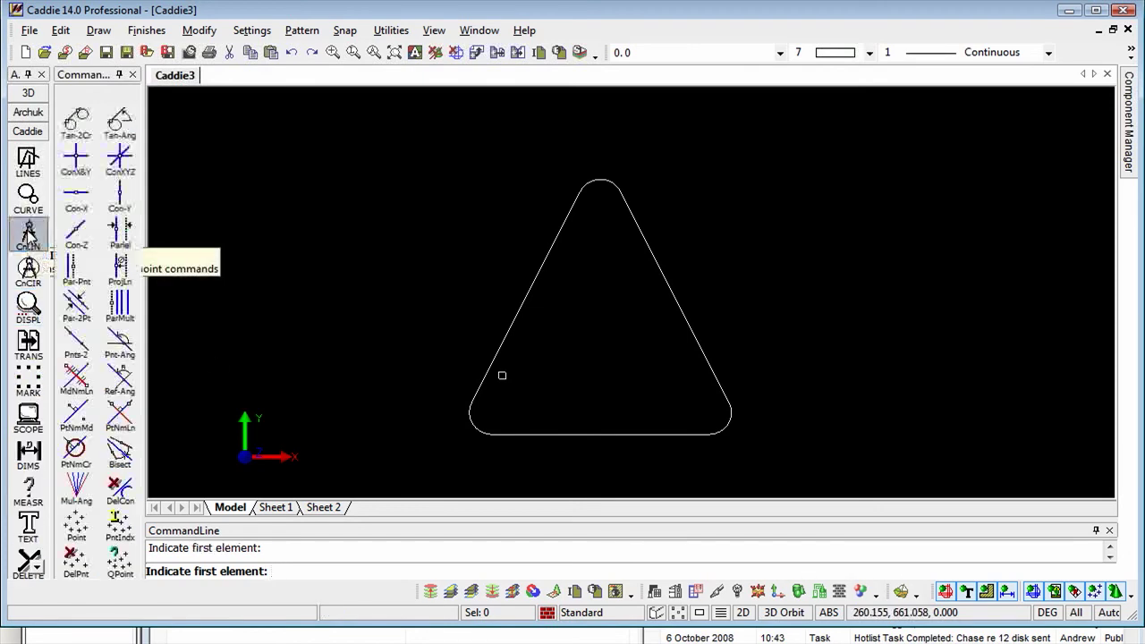
click(77, 383)
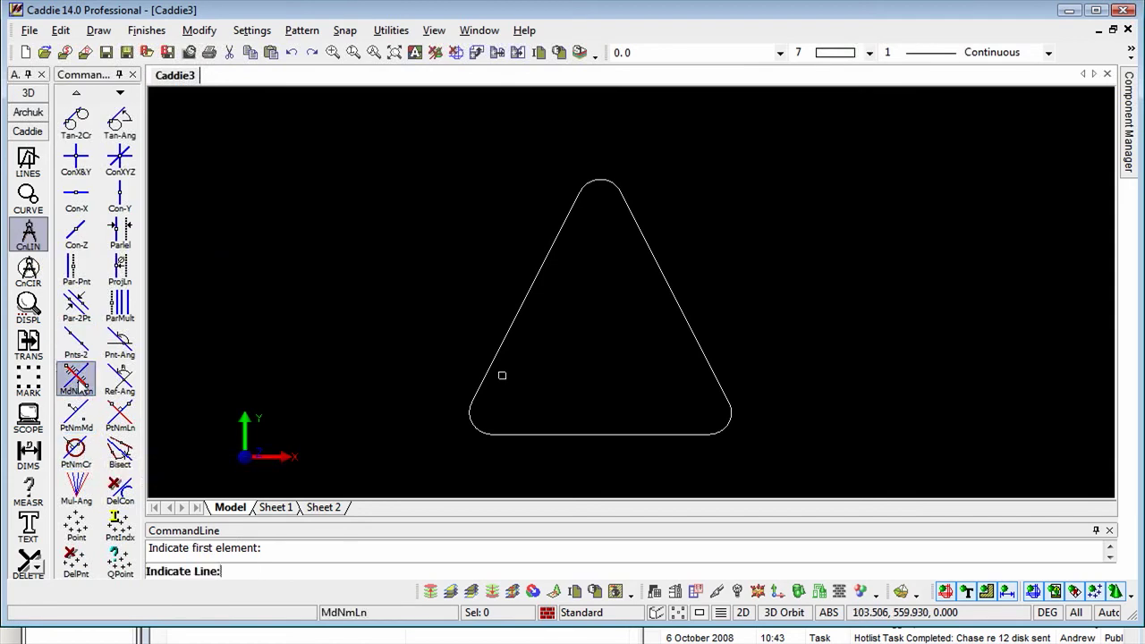
click(646, 253)
click(541, 264)
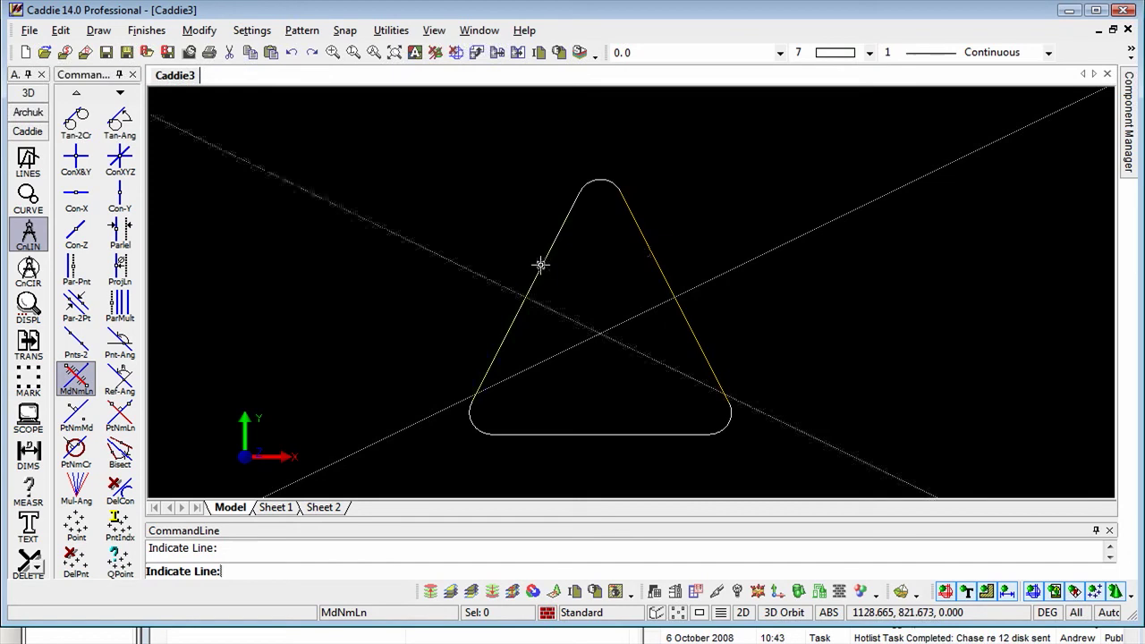
click(537, 435)
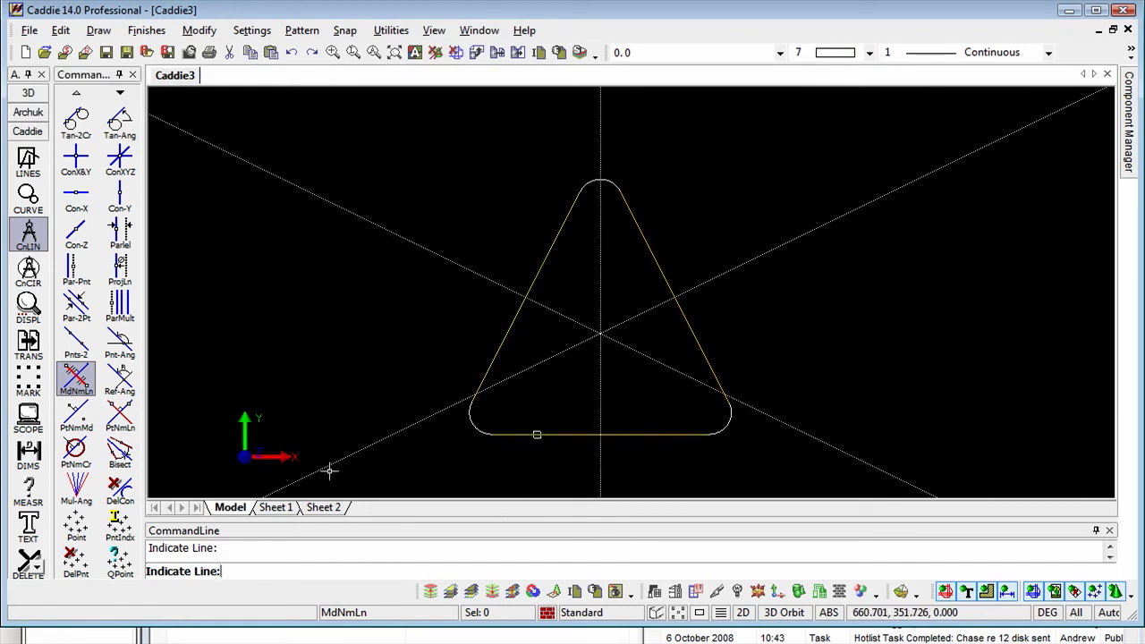
click(32, 199)
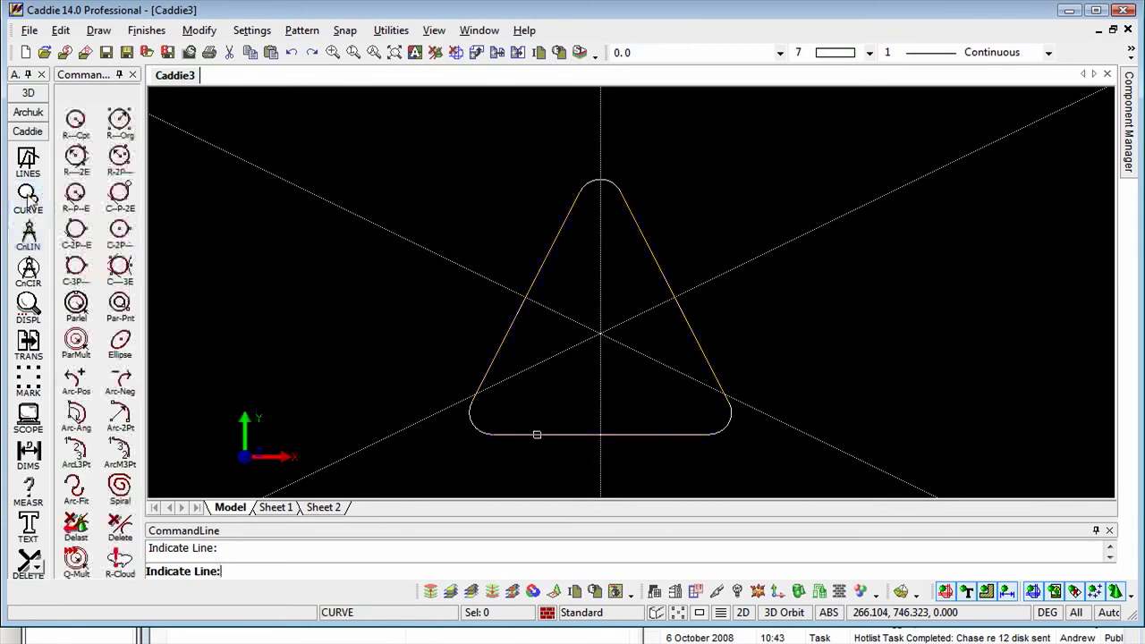
Place a radius 20 circle at the triangle's centre.
click(76, 121)
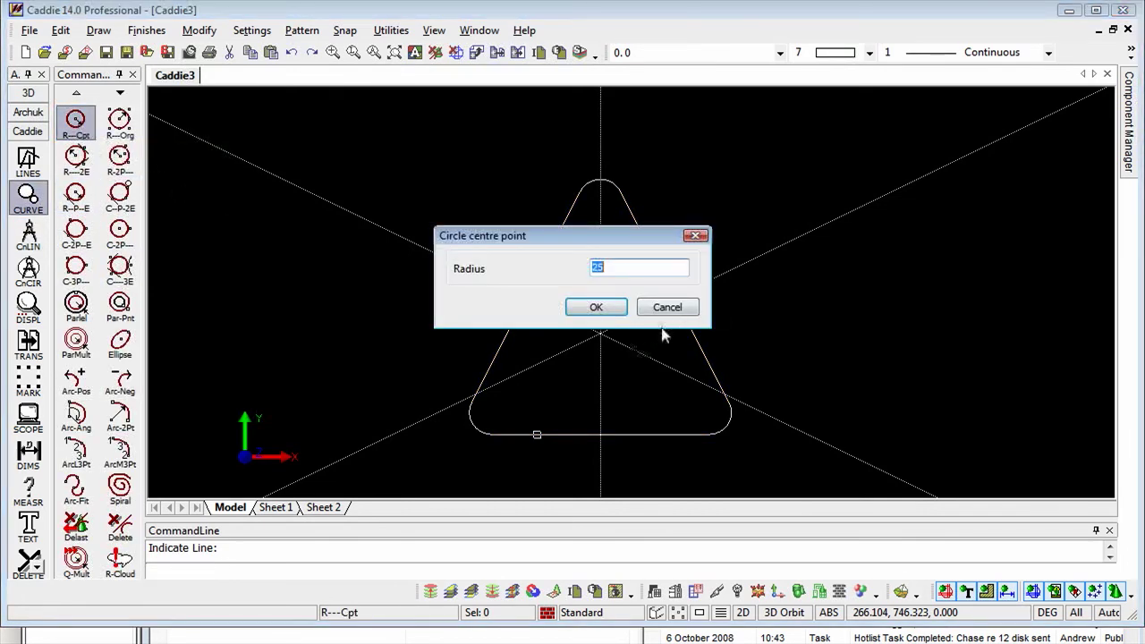
text(20)
click(603, 308)
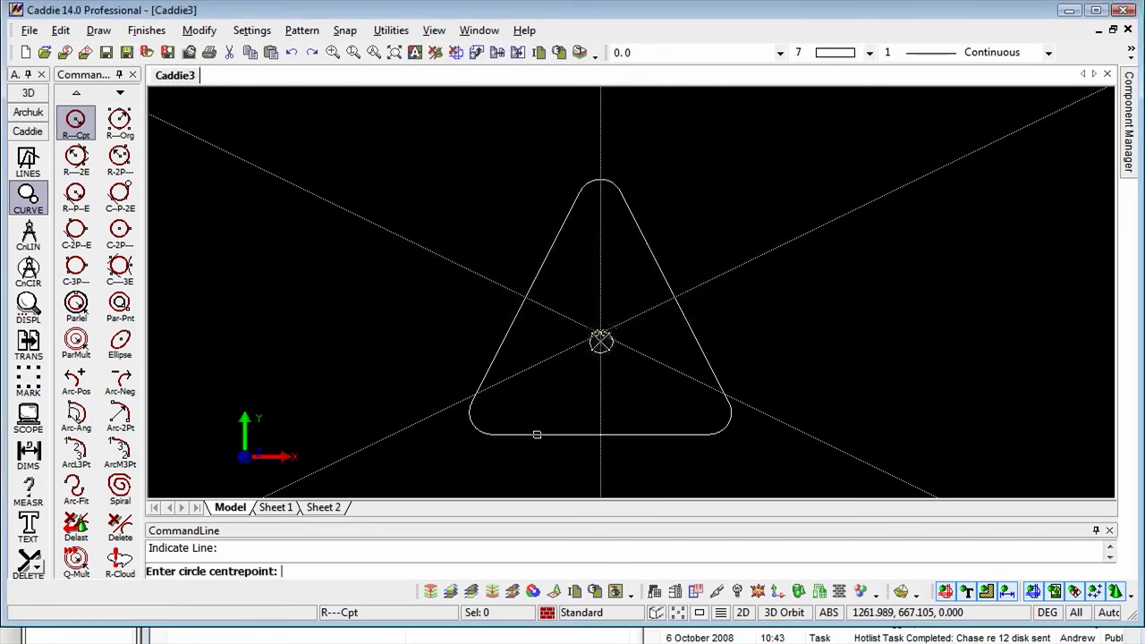
click(601, 334)
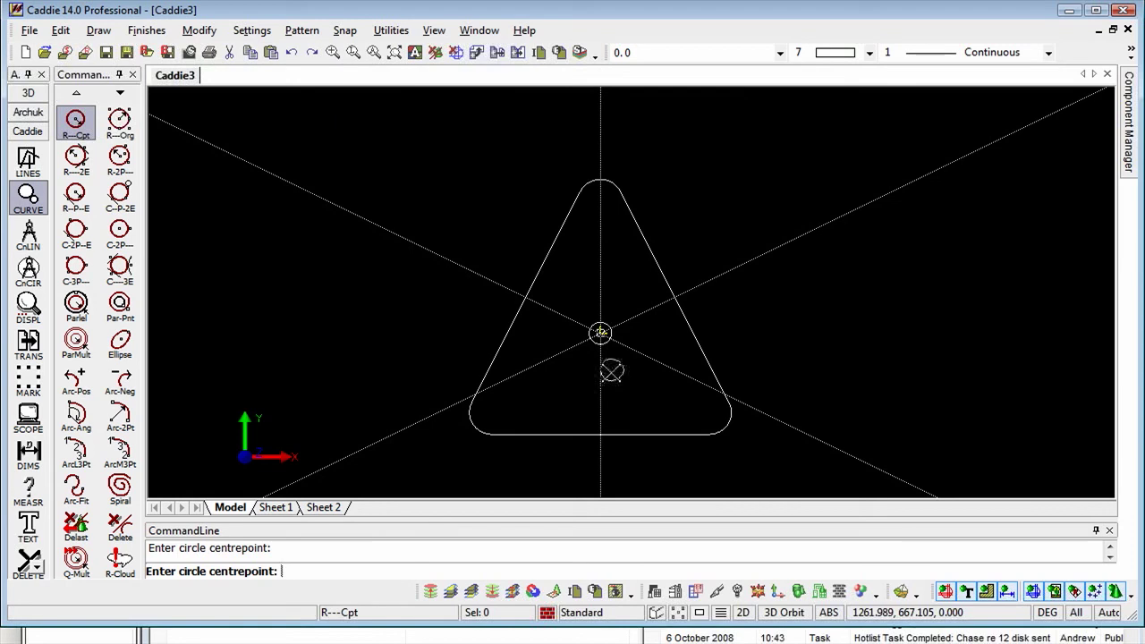
Add a concentric radius 35 circle at the same centre and delete all construction lines.
click(75, 126)
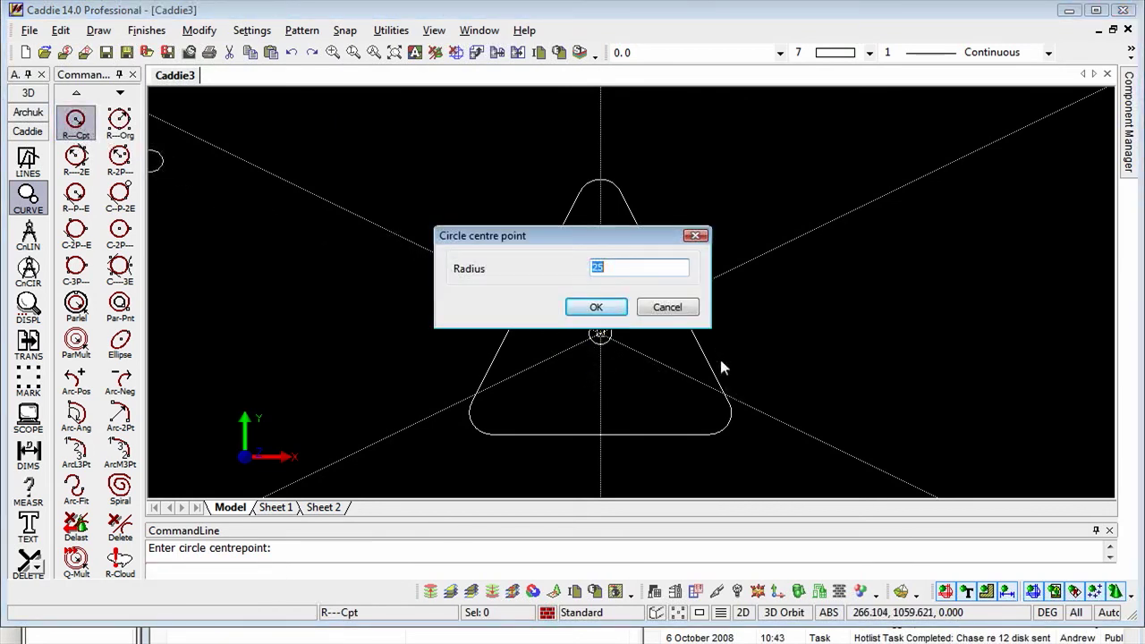
text(35)
click(596, 307)
click(600, 333)
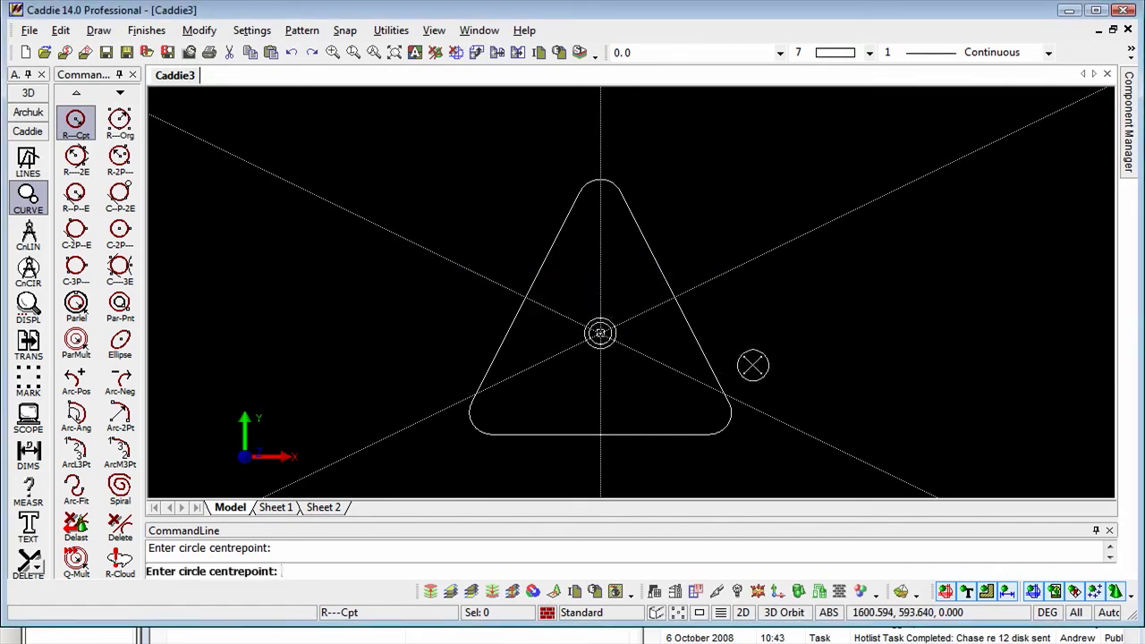
click(455, 52)
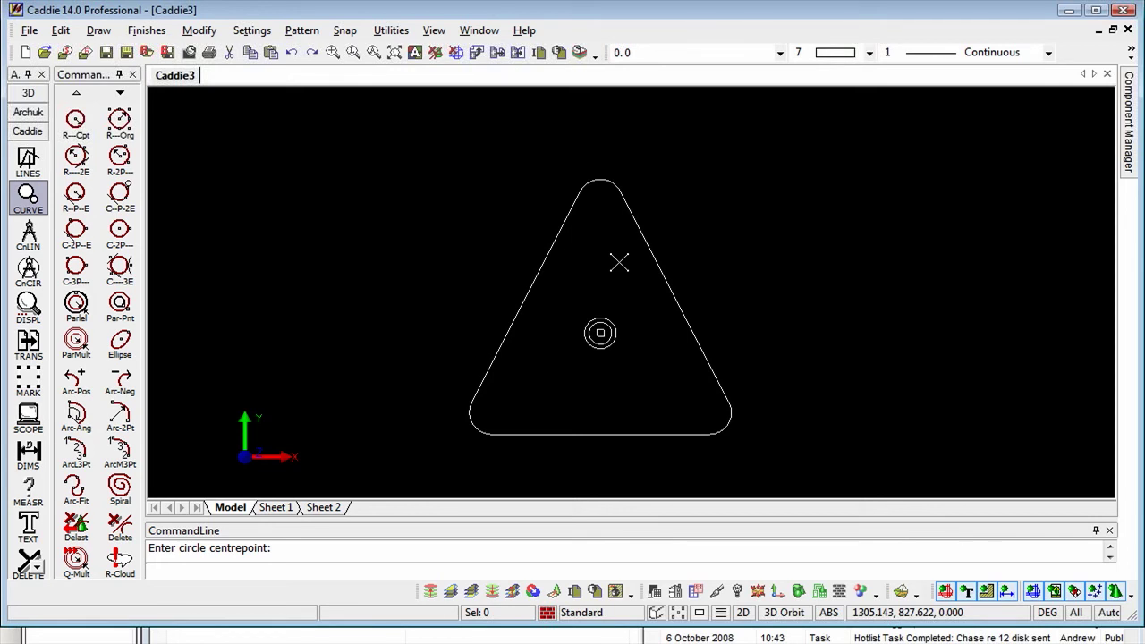
Open the DimSet dimension style settings from the DIMS command group.
click(29, 454)
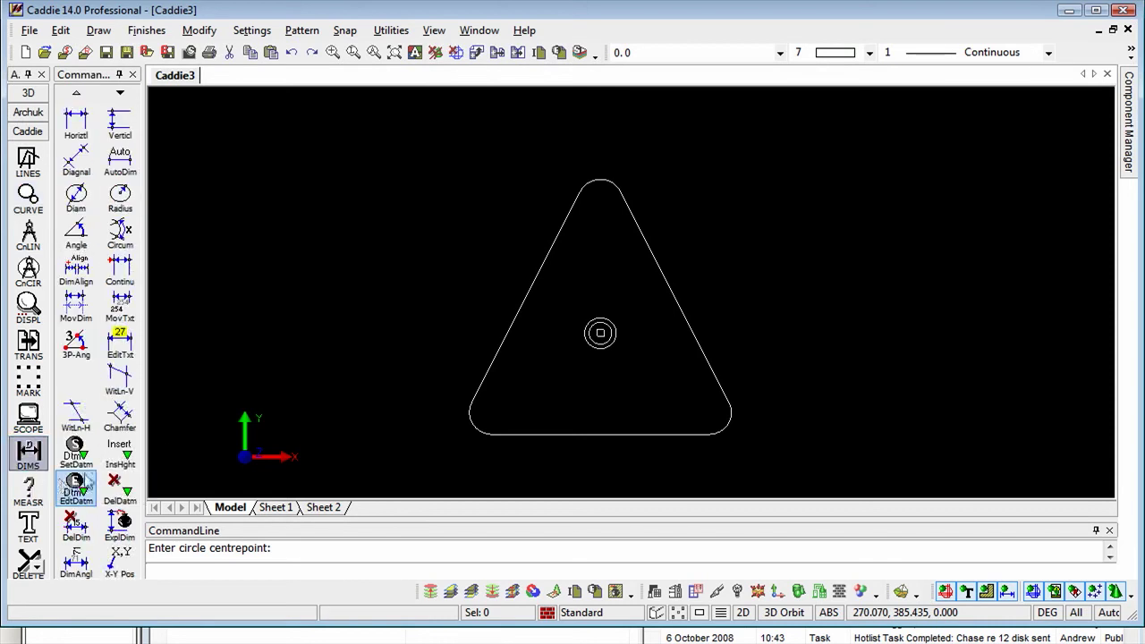
scroll(87, 483, down, 3)
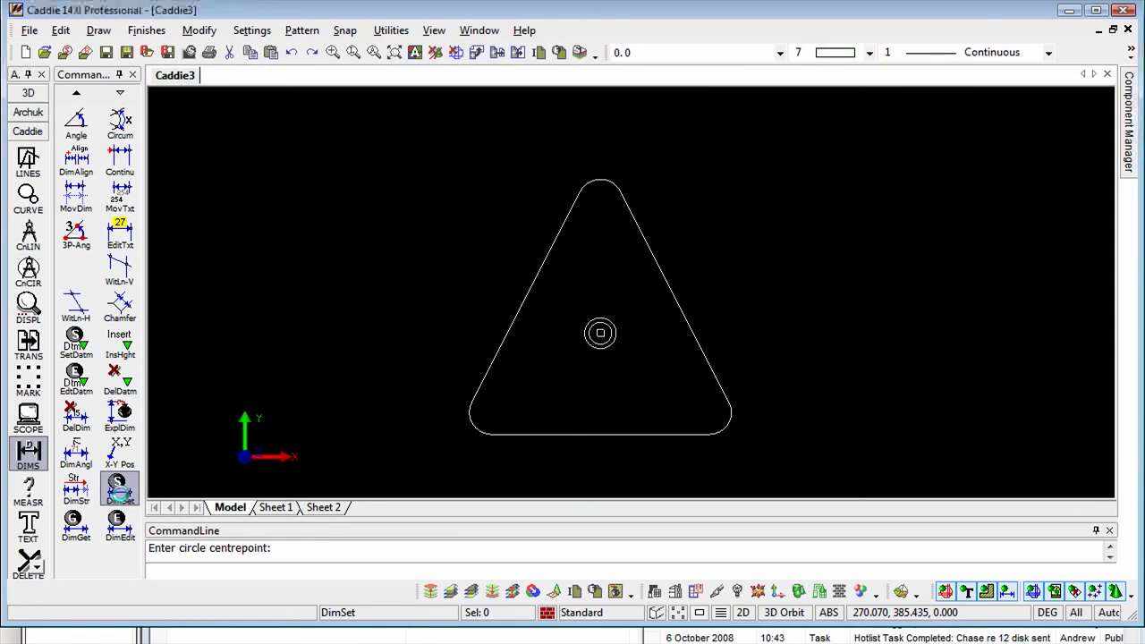
click(119, 491)
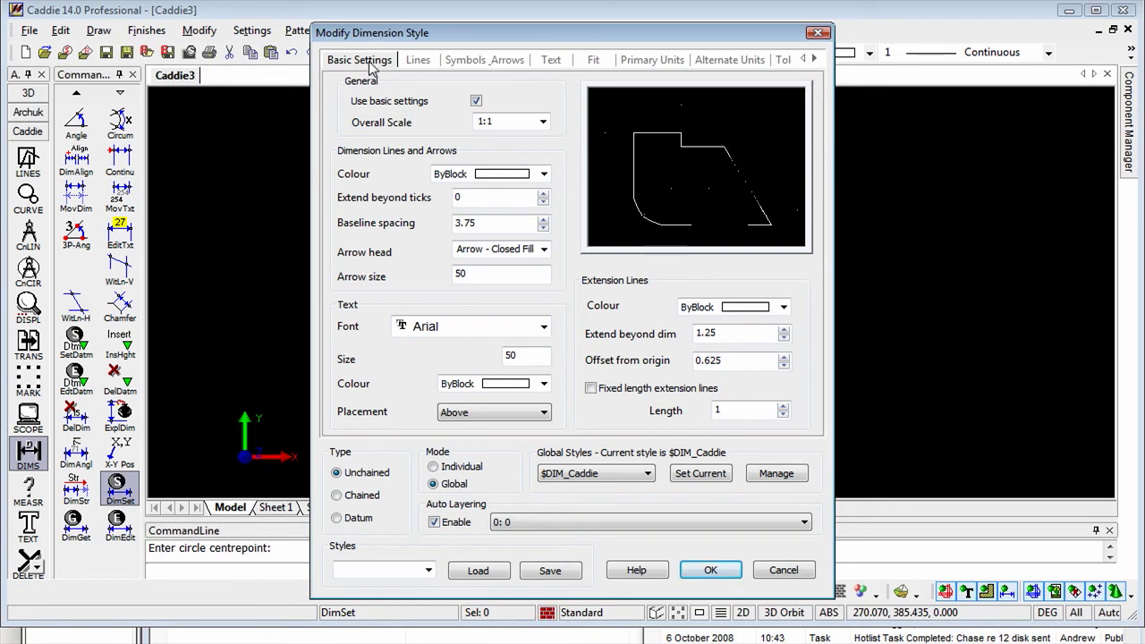
Make $DIM_Caddie current with basic settings, Closed Filled arrows of size 50 and Arial text.
click(416, 61)
click(456, 65)
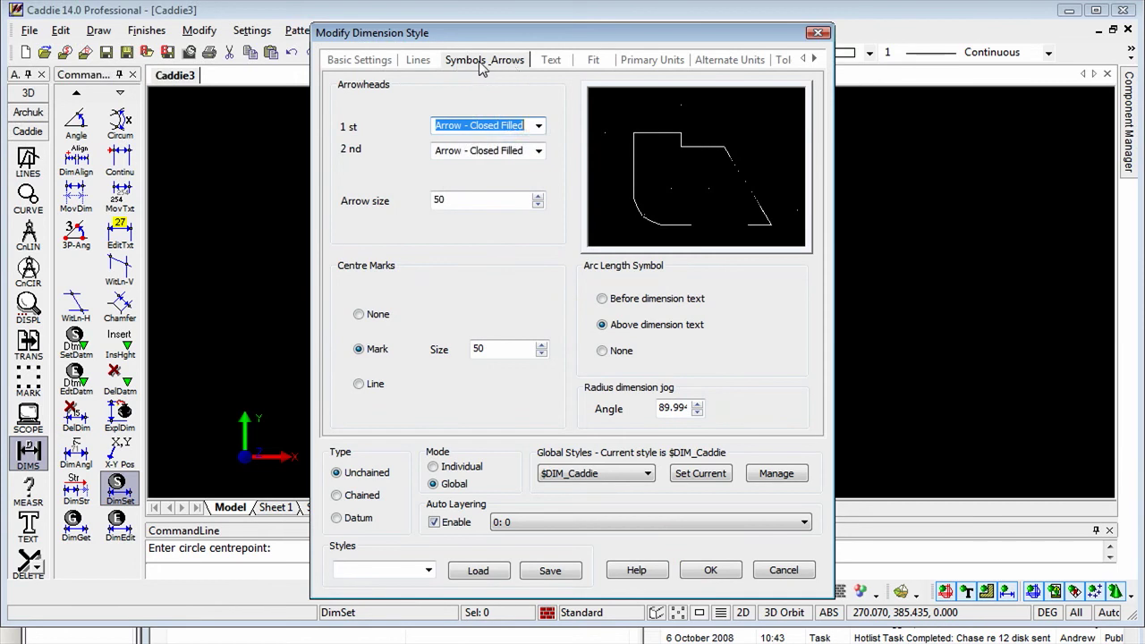
click(362, 60)
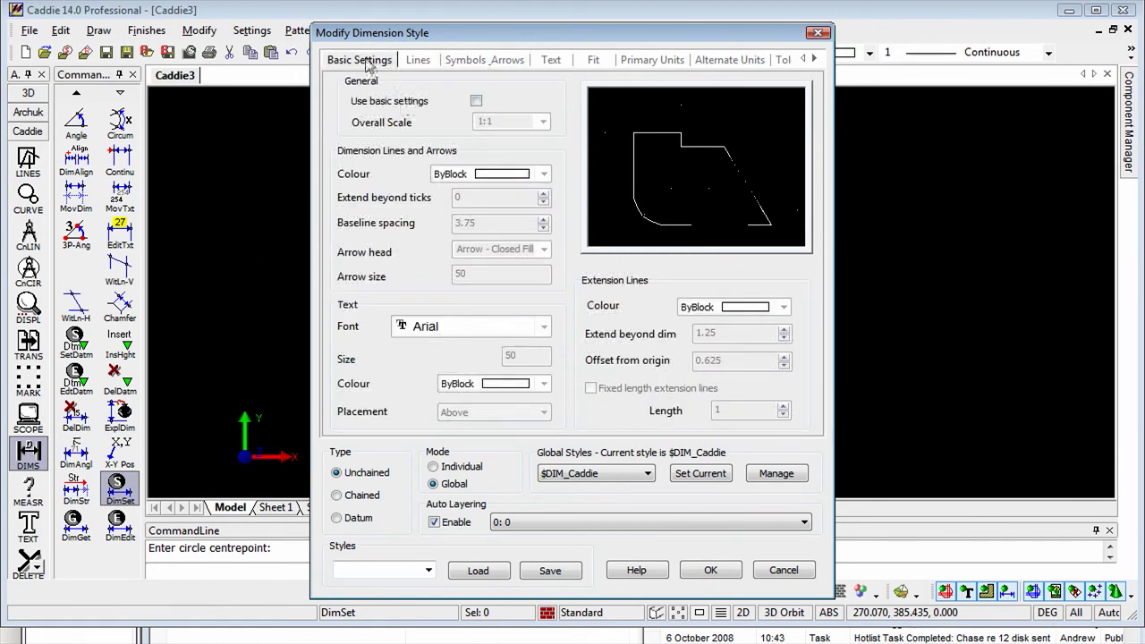
click(476, 101)
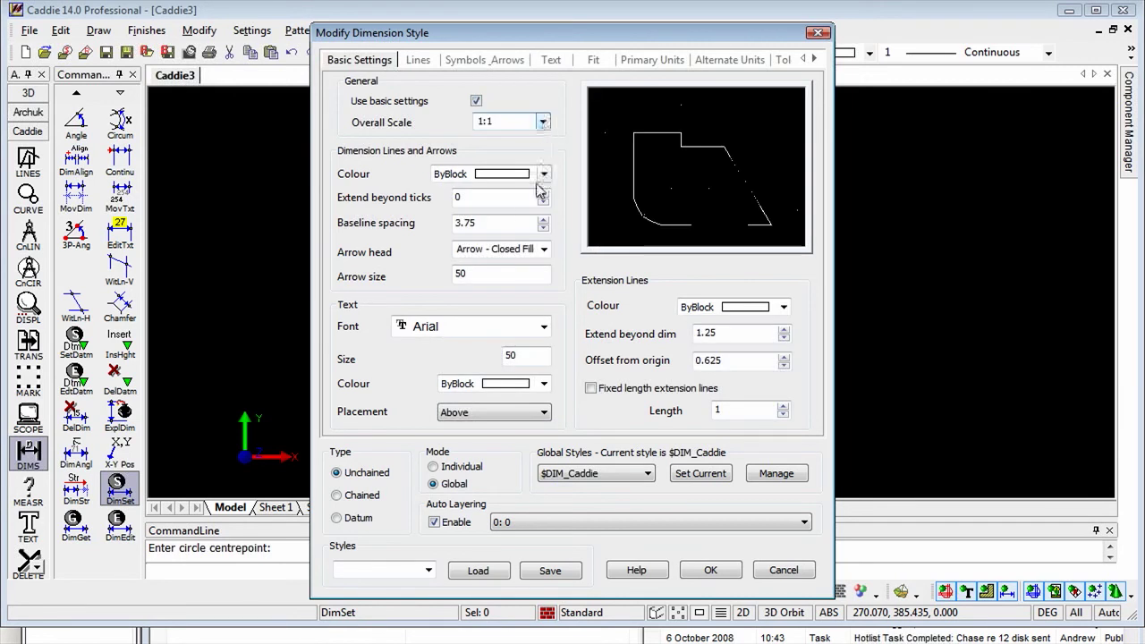
click(544, 251)
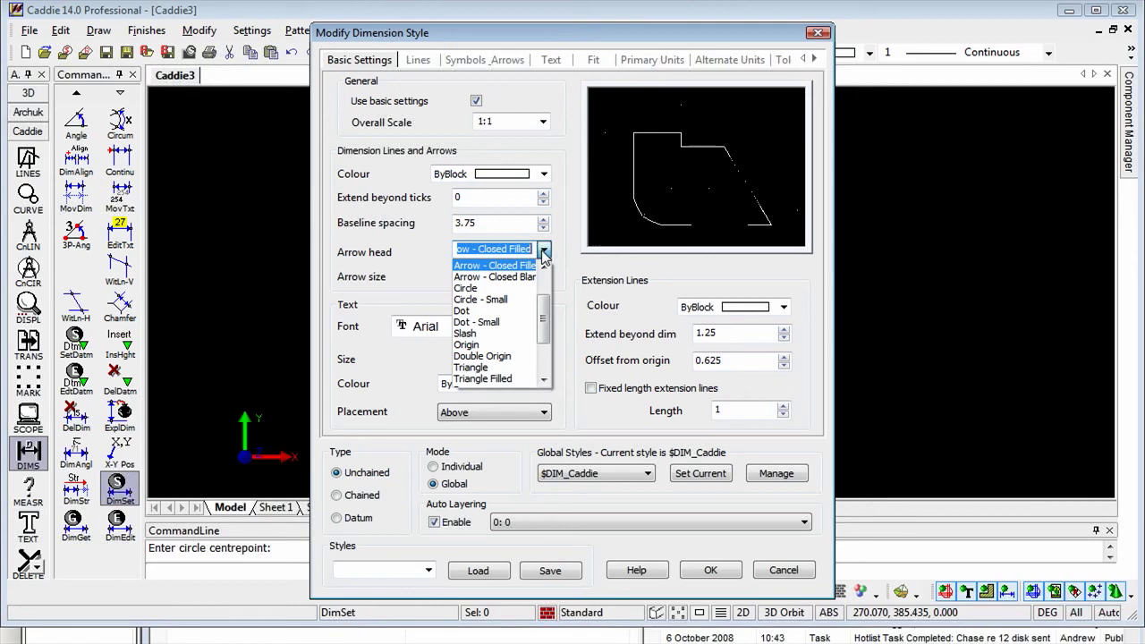
click(544, 251)
click(465, 274)
text(50)
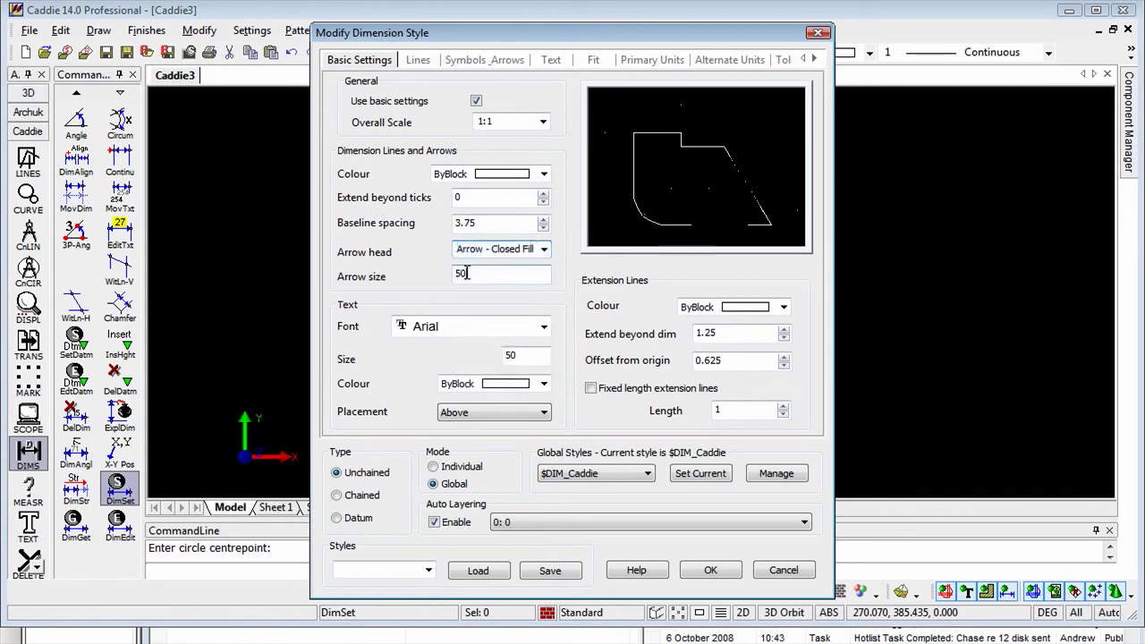
click(543, 327)
click(544, 332)
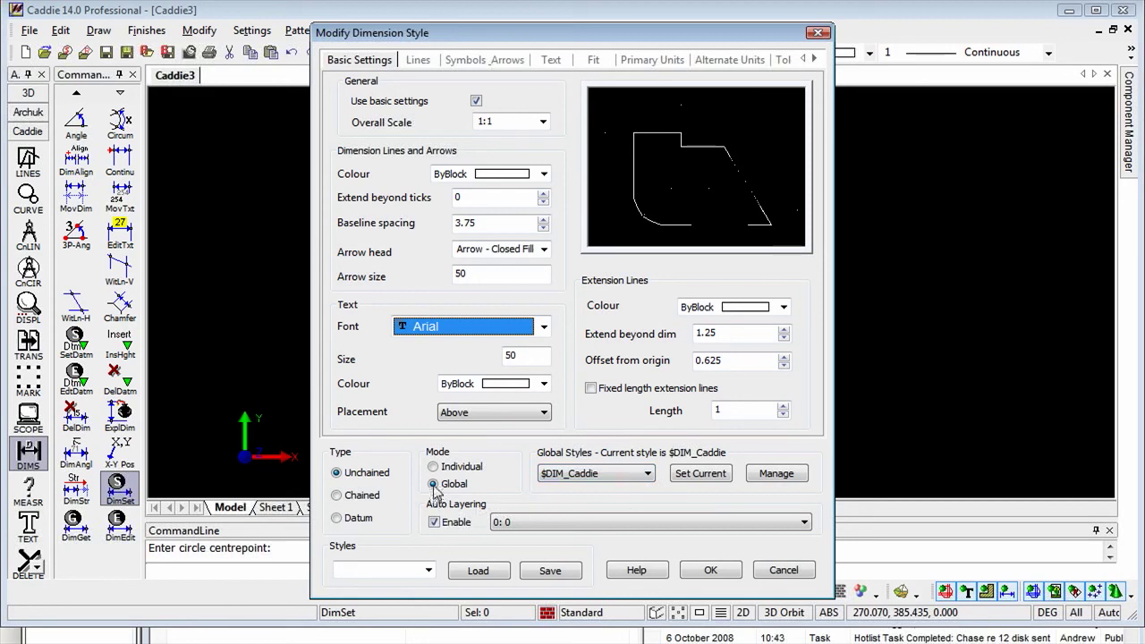
click(703, 477)
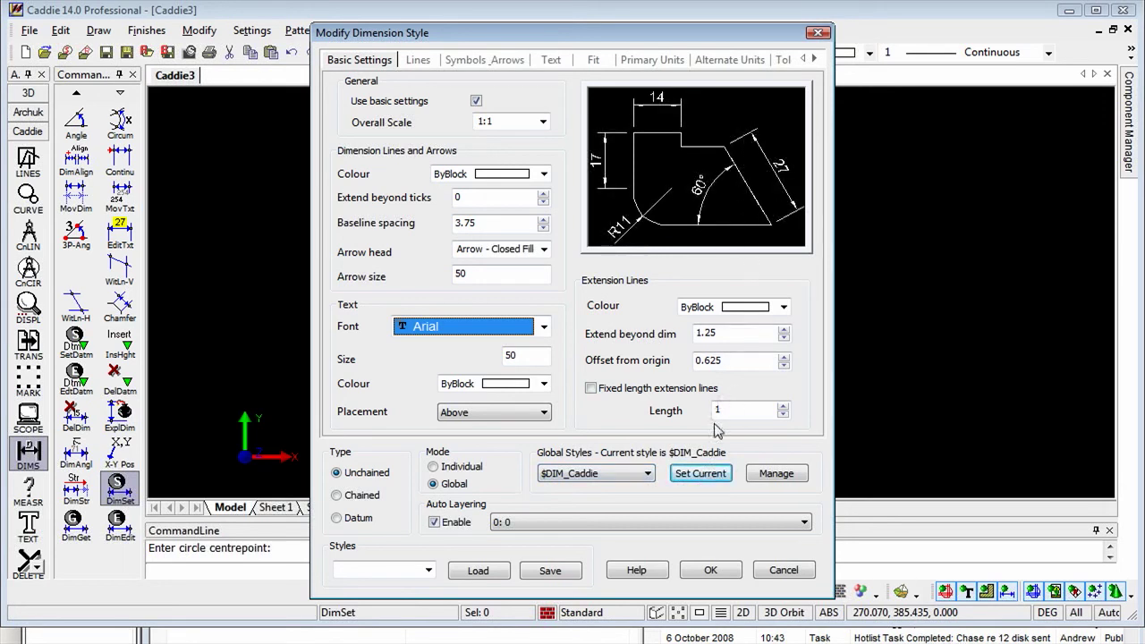
click(705, 571)
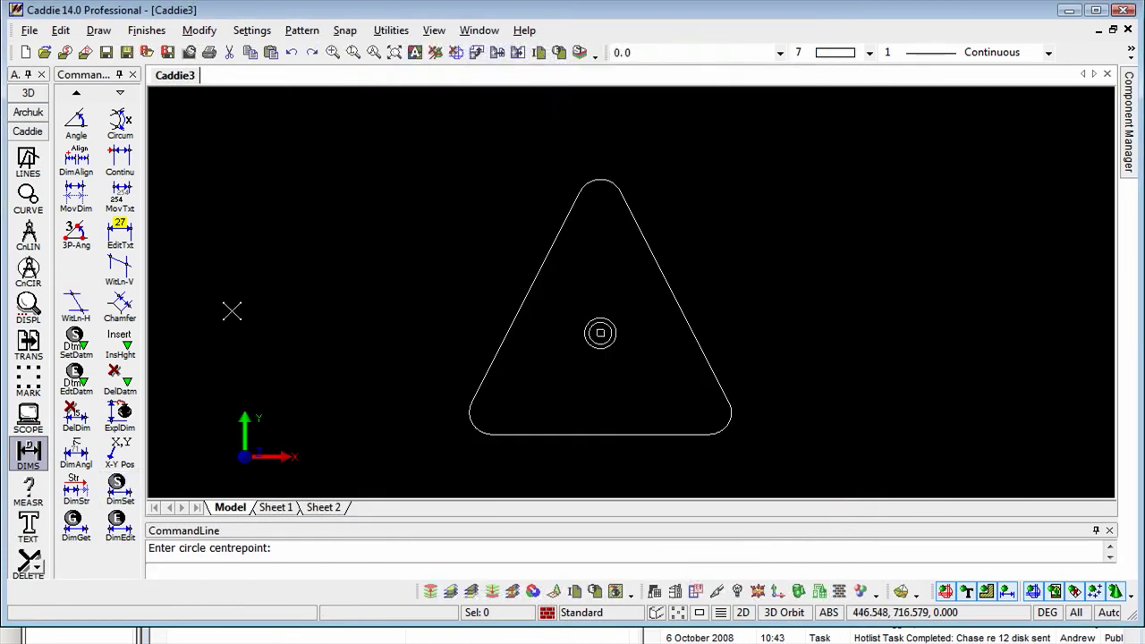
Add aligned 538 dimensions to the left and right slanted sides, placed outside the triangle.
scroll(101, 238, up, 3)
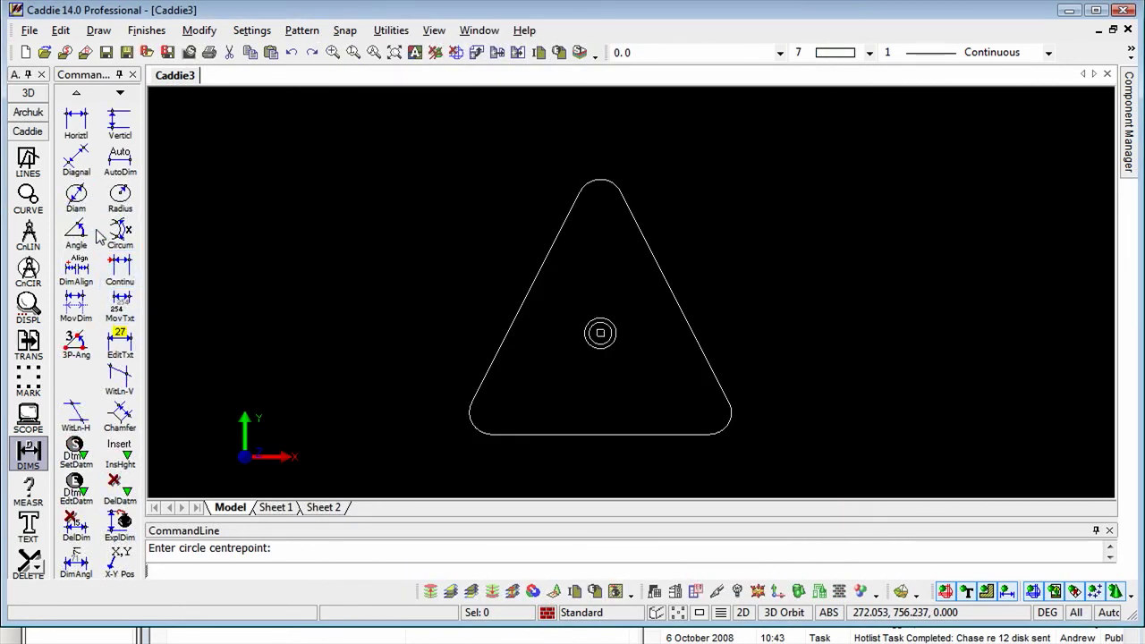
click(79, 166)
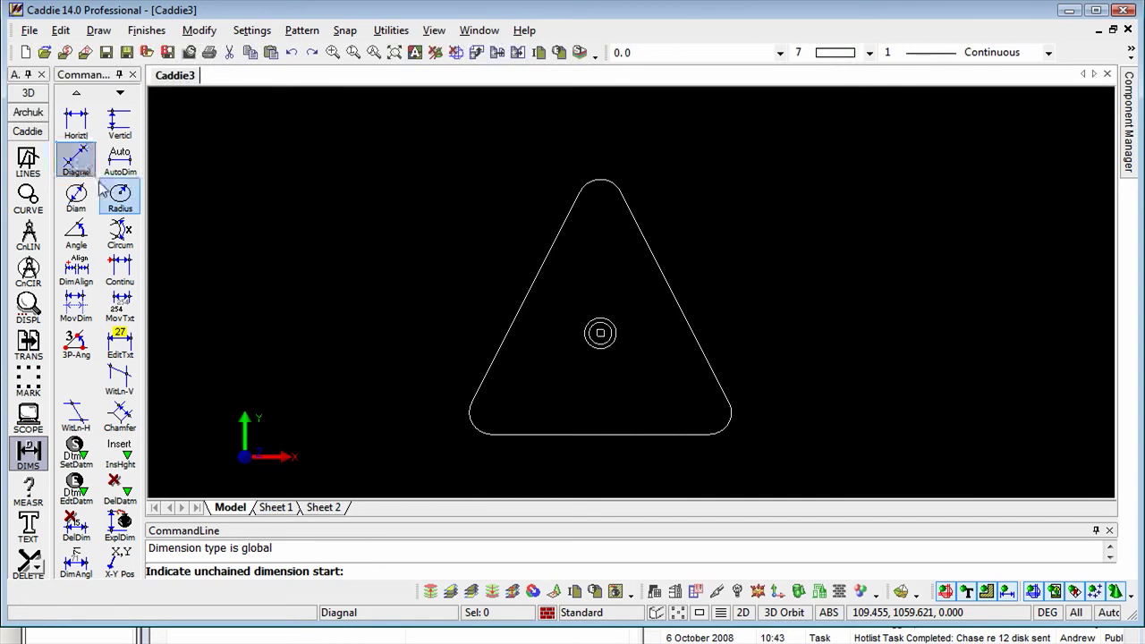
click(466, 383)
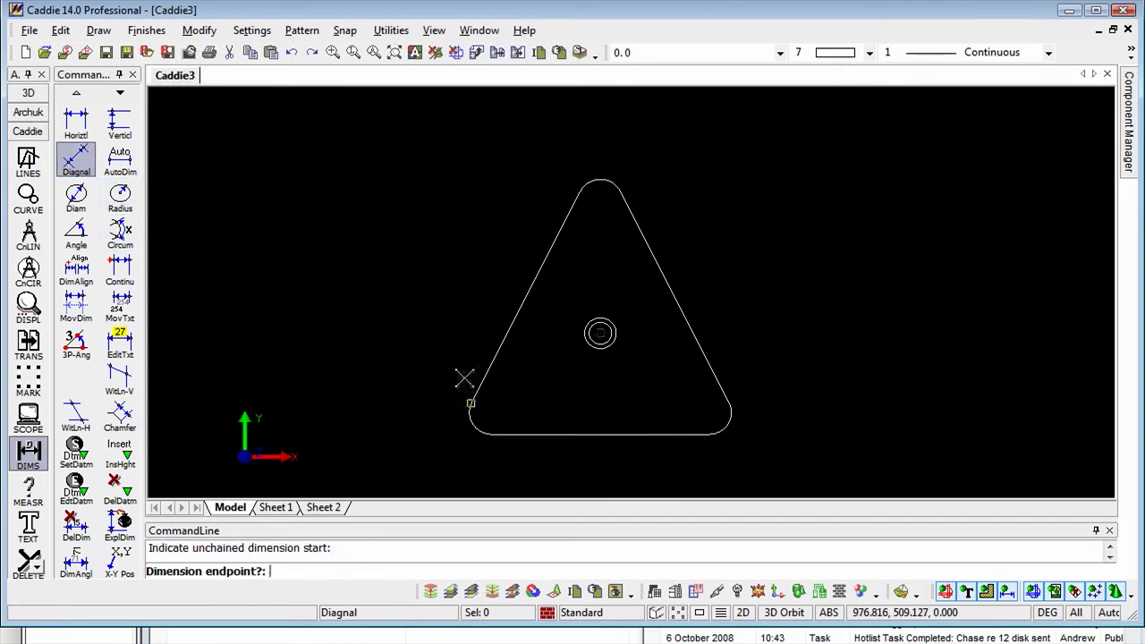
click(569, 198)
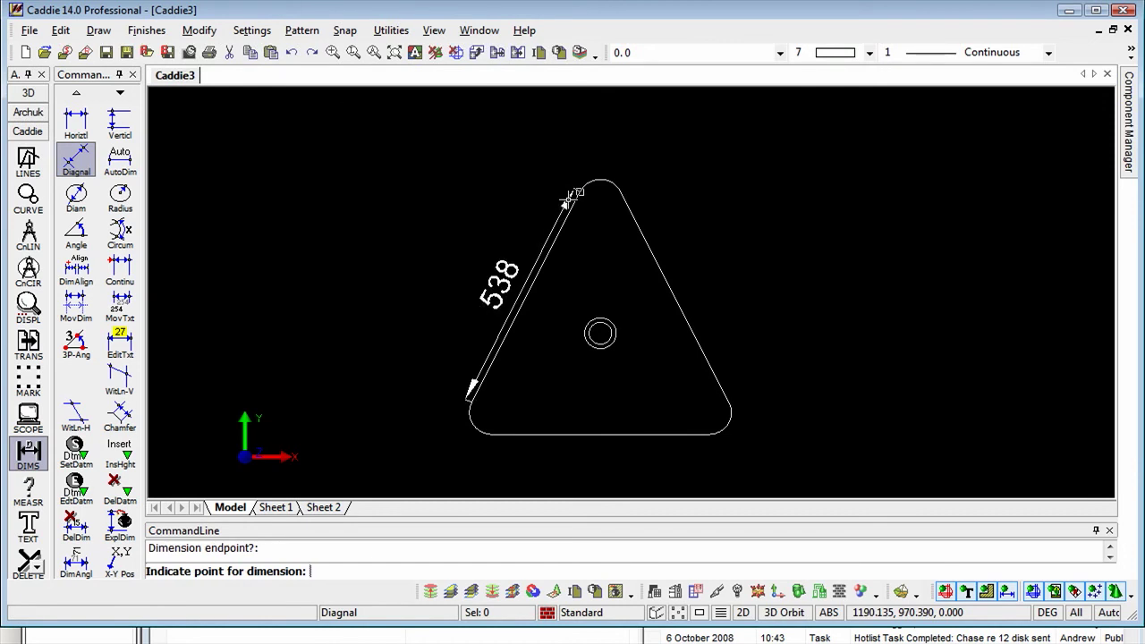
click(500, 231)
click(76, 161)
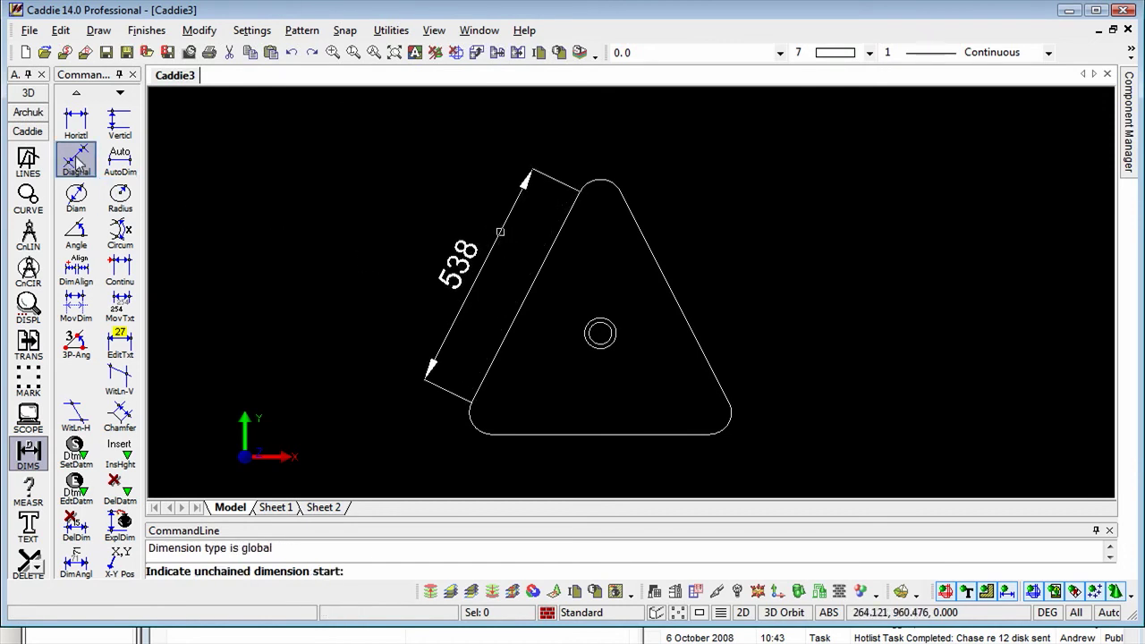
click(611, 203)
click(725, 395)
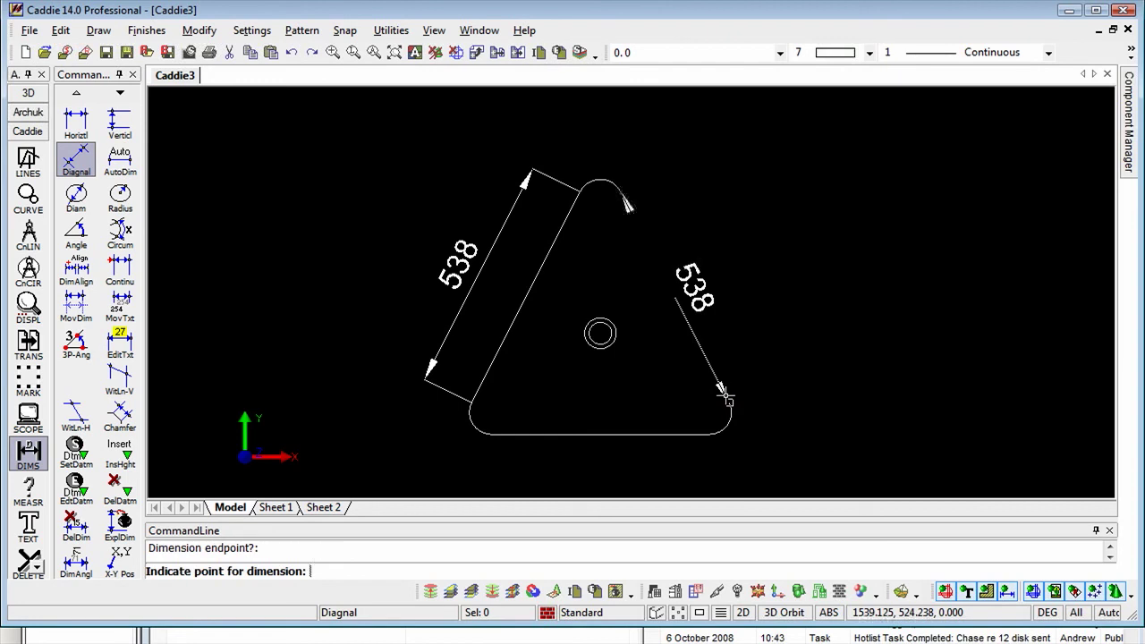
click(767, 374)
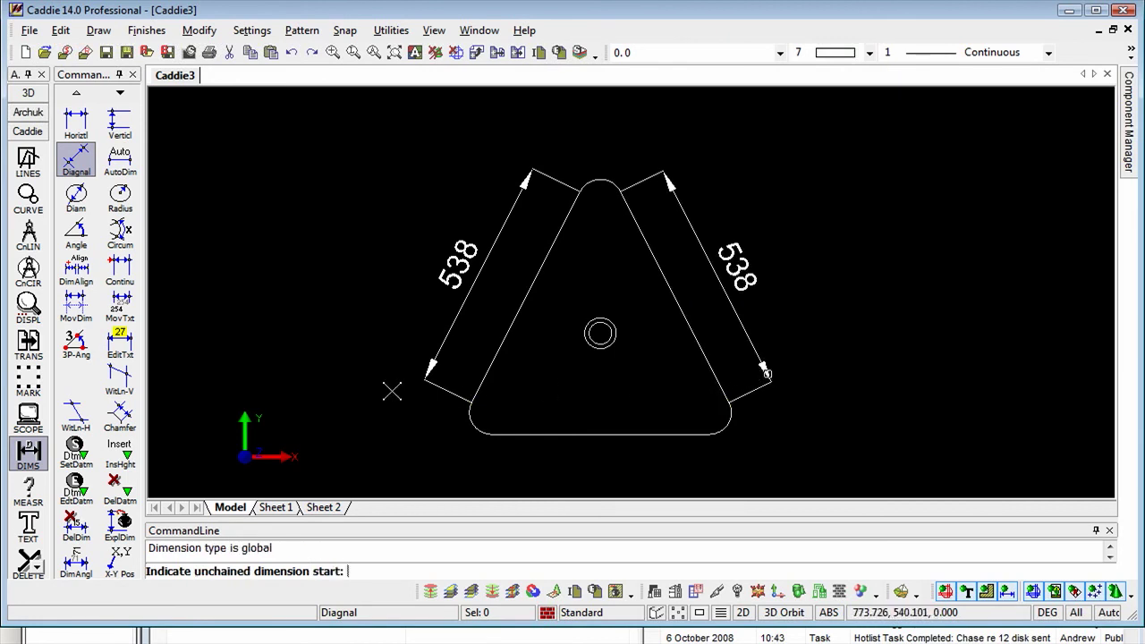
click(76, 234)
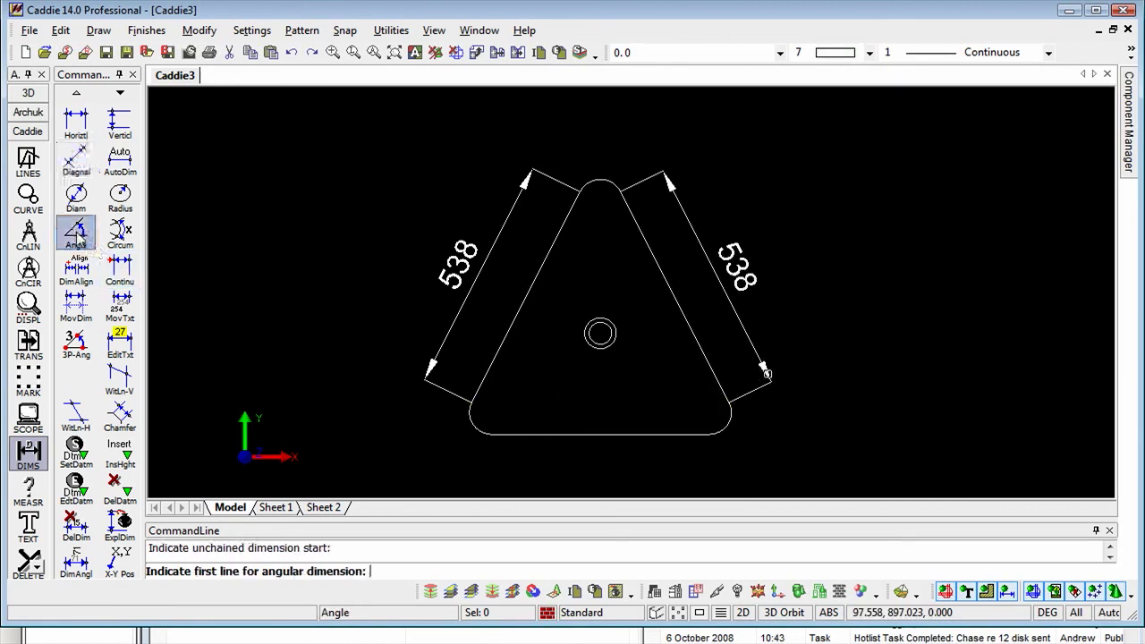
Dimension the 53° angle between the two slanted sides at the apex, then end the command.
click(549, 255)
click(651, 265)
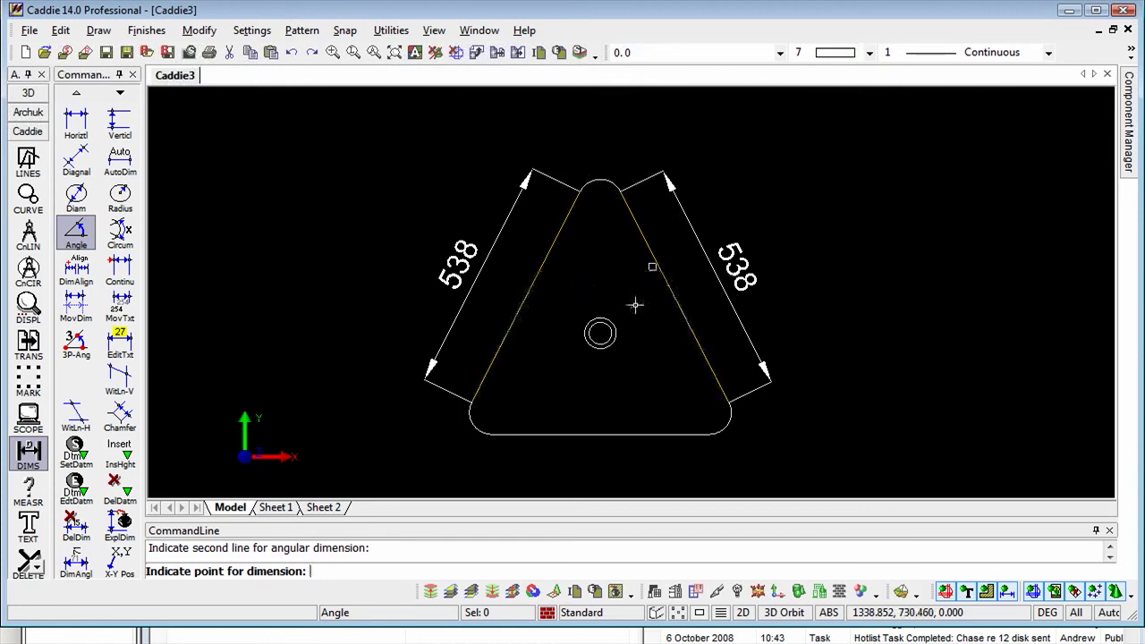
click(631, 268)
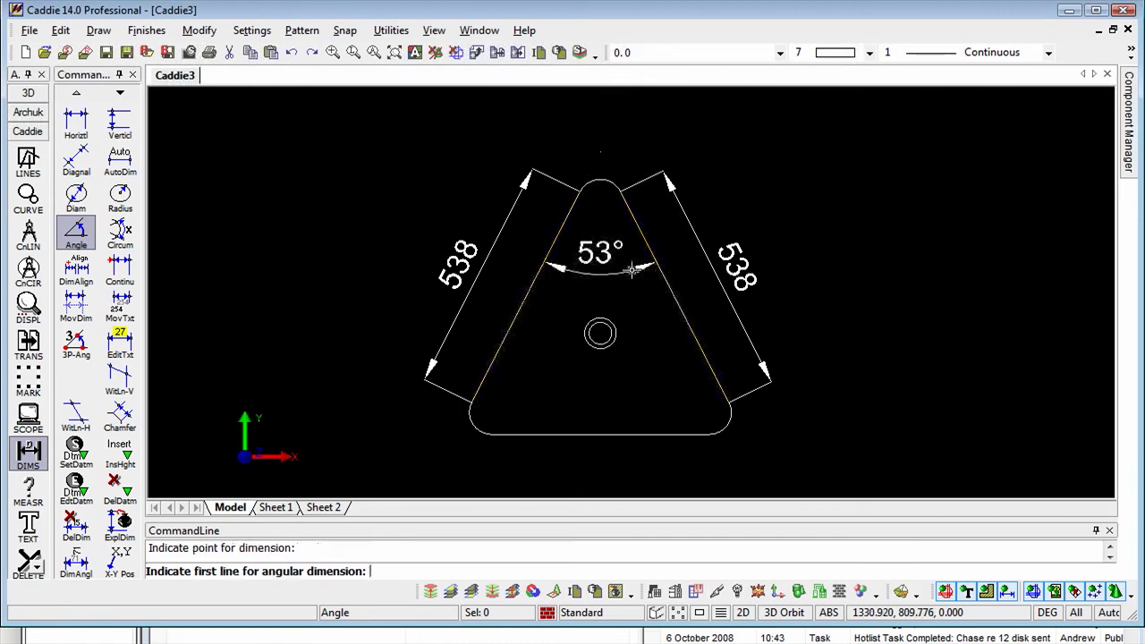
right_click(651, 380)
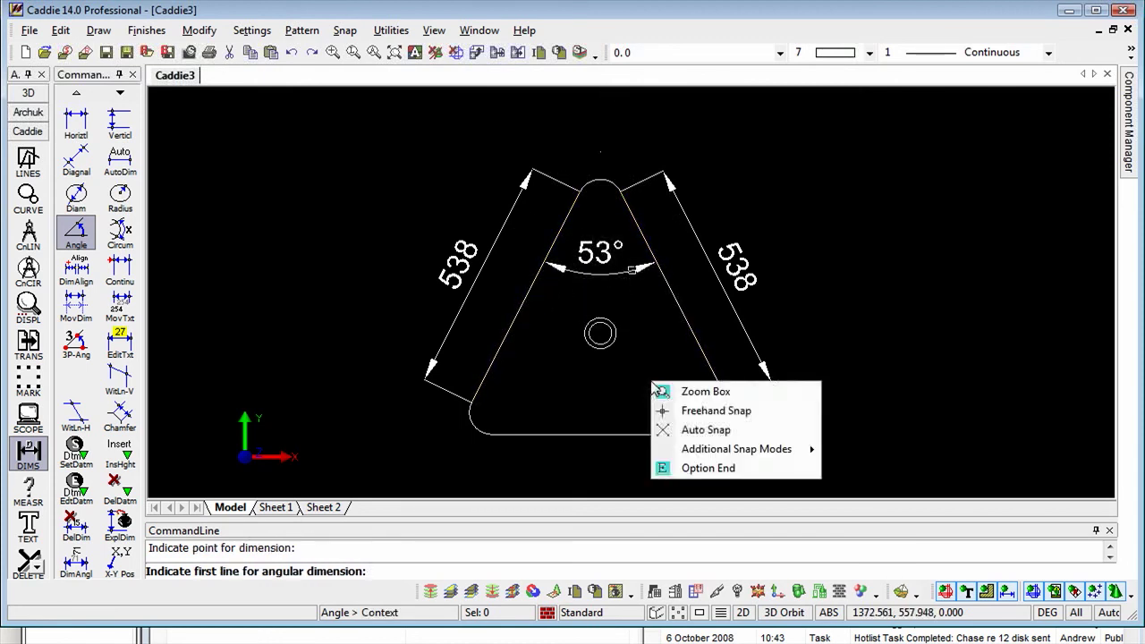
click(711, 468)
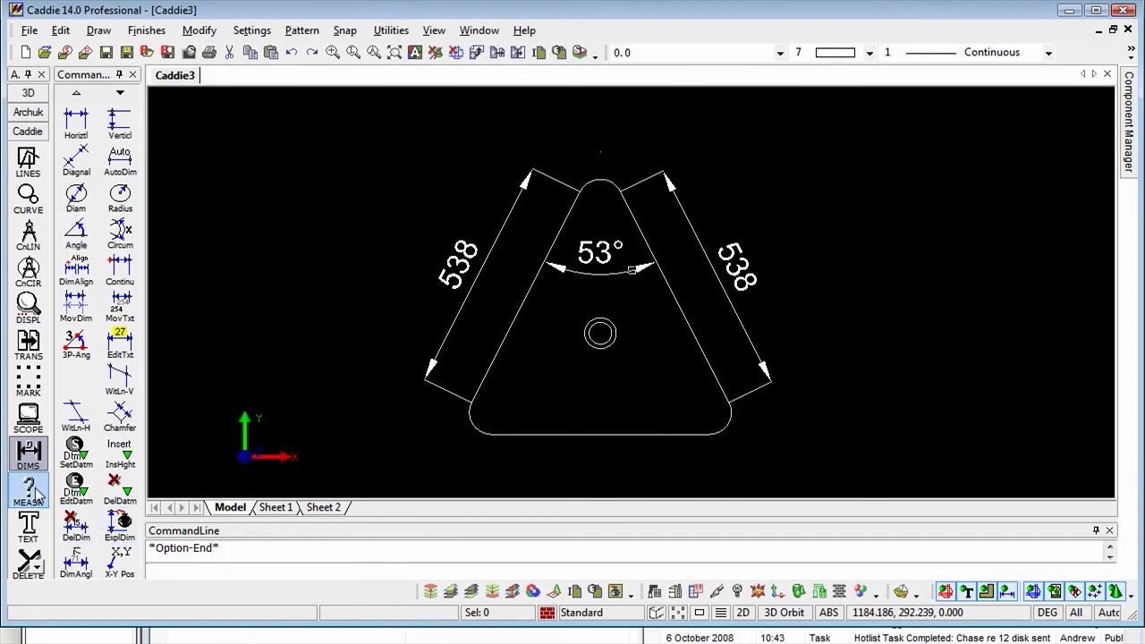
scroll(31, 491, down, 2)
Open the hatch parameter settings and try the Pattern and Fill hatch types.
click(40, 392)
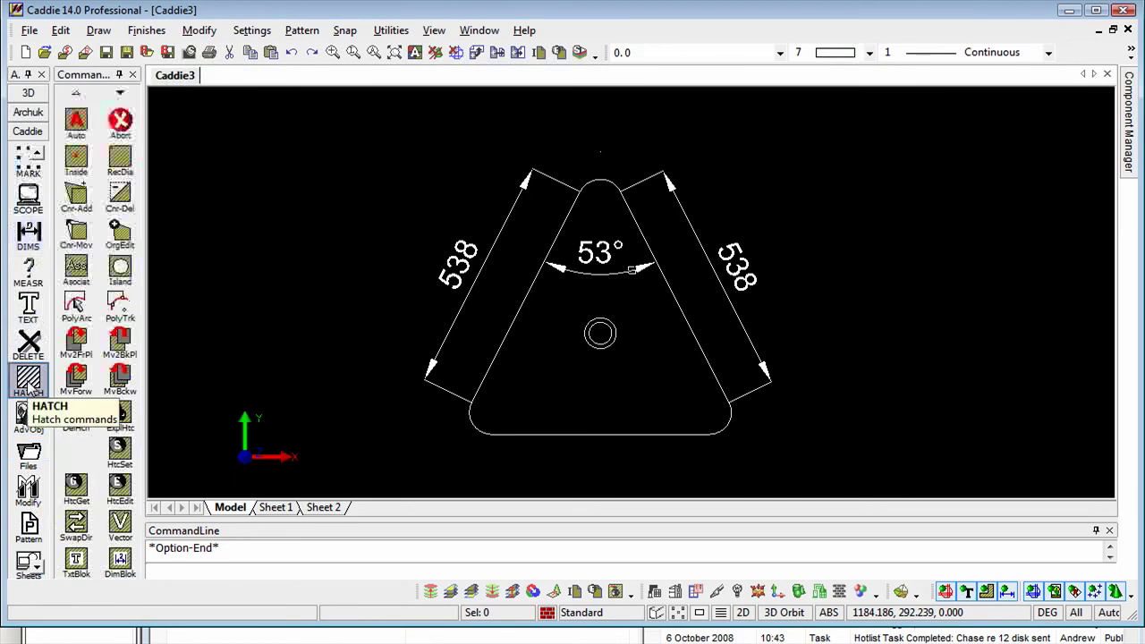
click(119, 452)
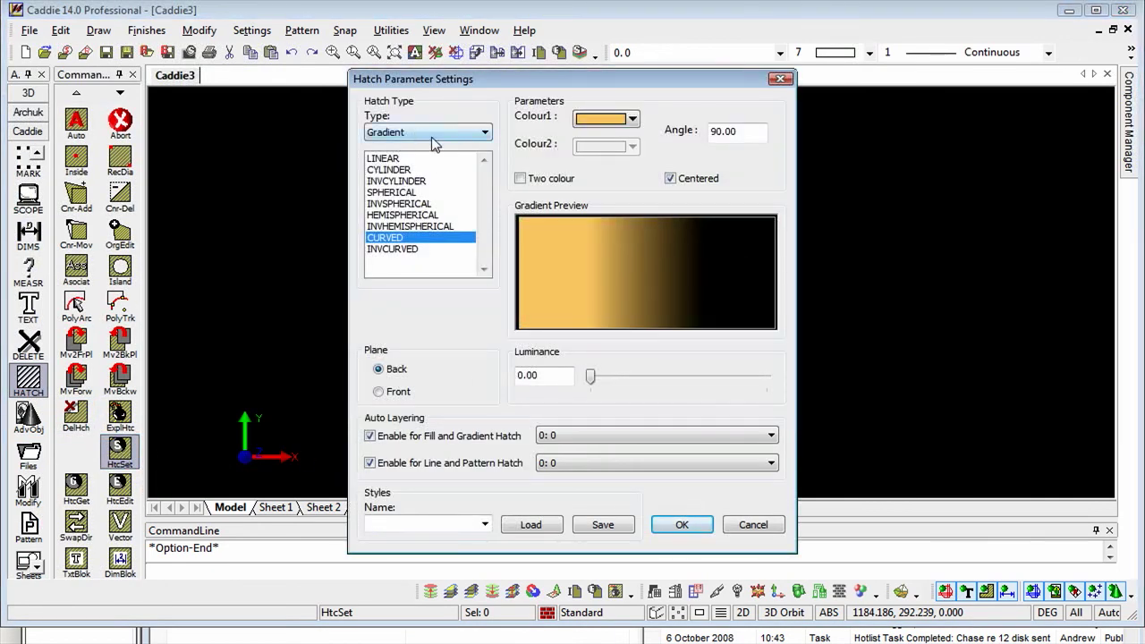
click(484, 132)
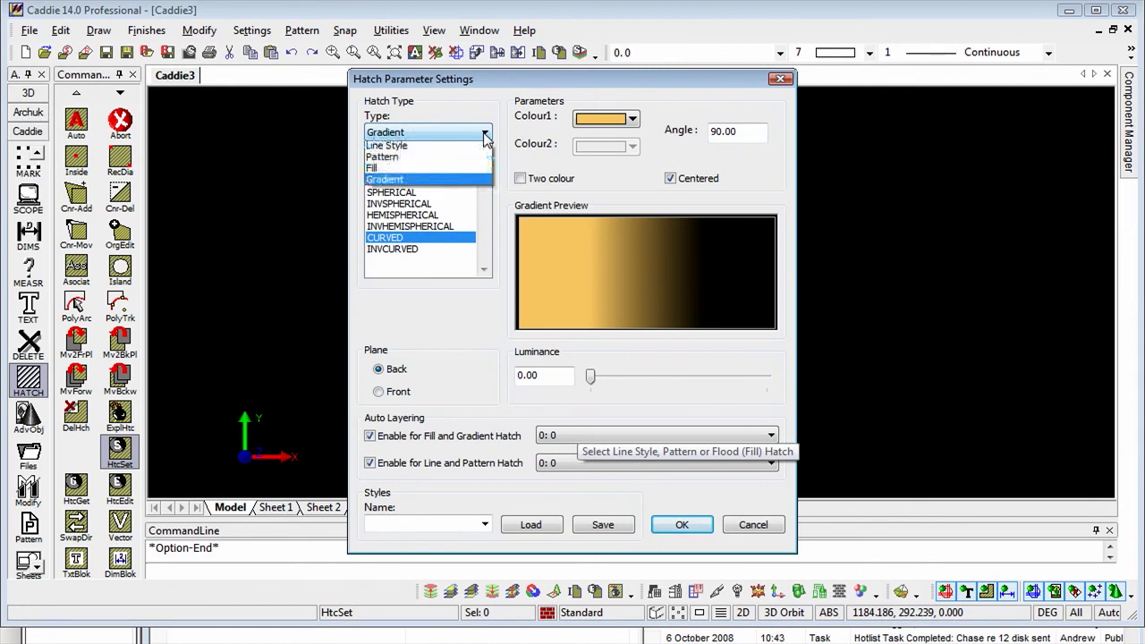
click(411, 160)
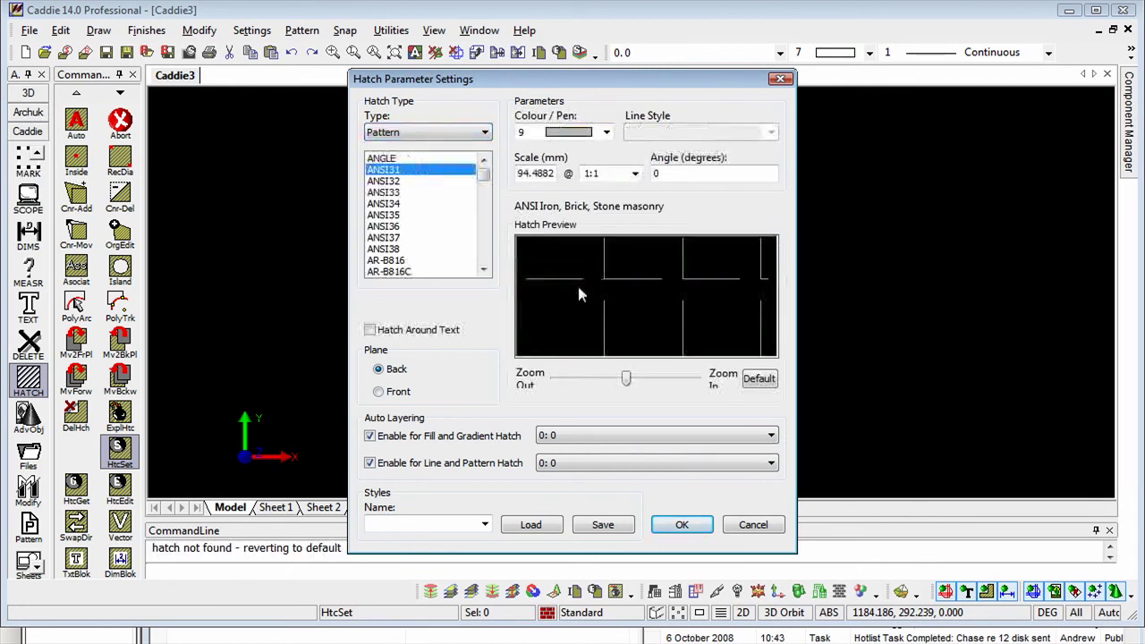
scroll(403, 186, down, 2)
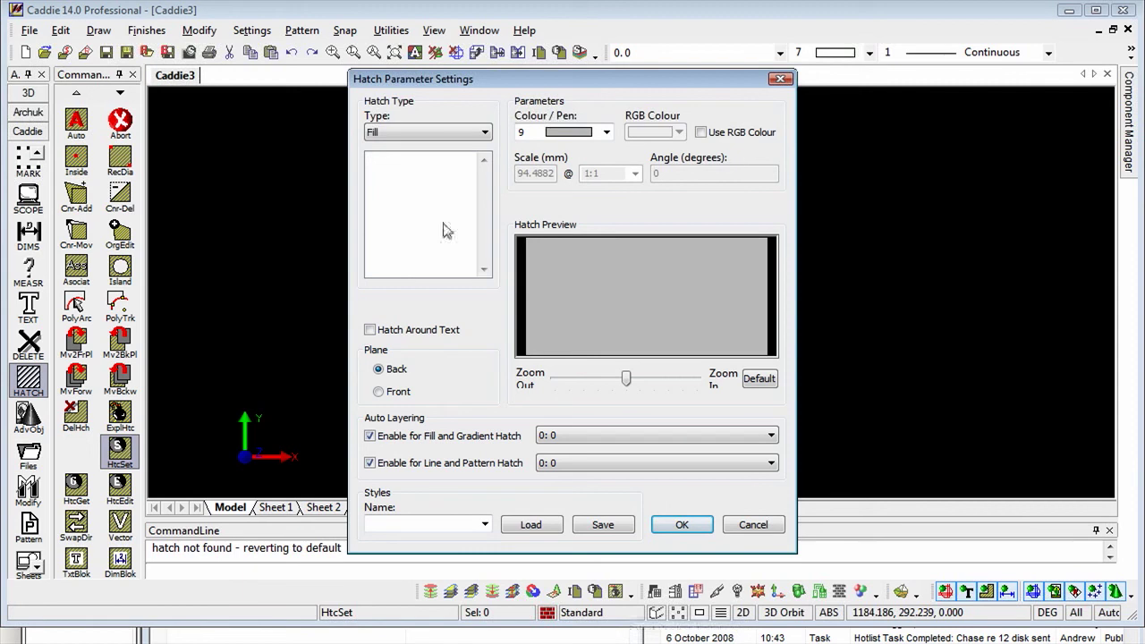
click(394, 174)
Browse the ANSI hatch patterns, then settle on the solid Fill hatch type.
click(406, 132)
click(403, 159)
key(Down)
key(Down)
key(Down)
key(Down)
key(Down)
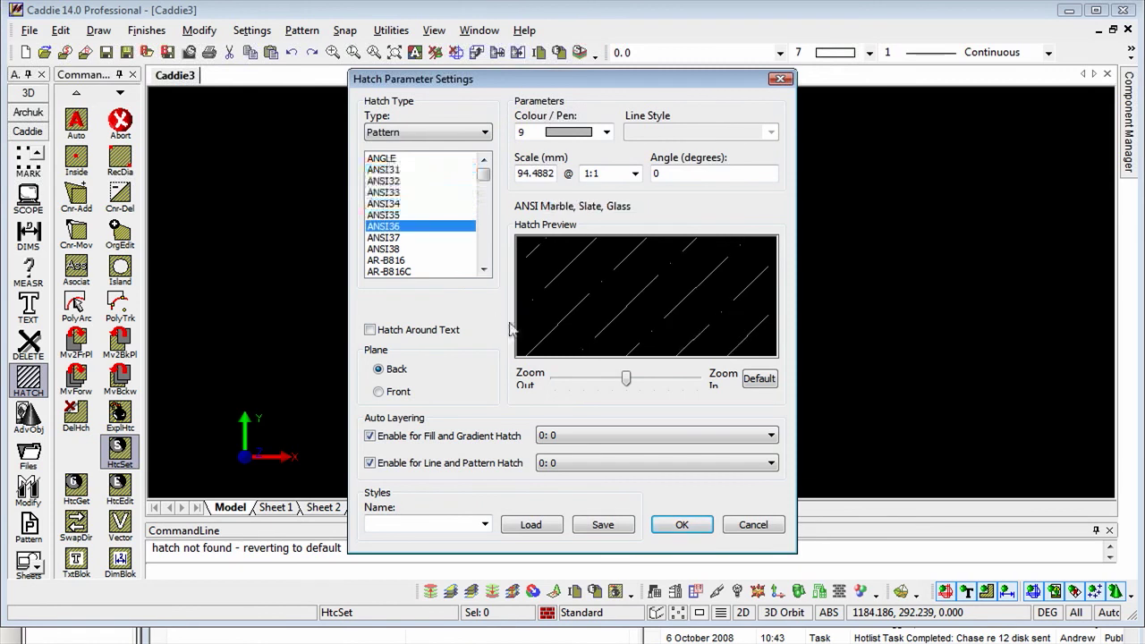
drag(490, 190, 495, 222)
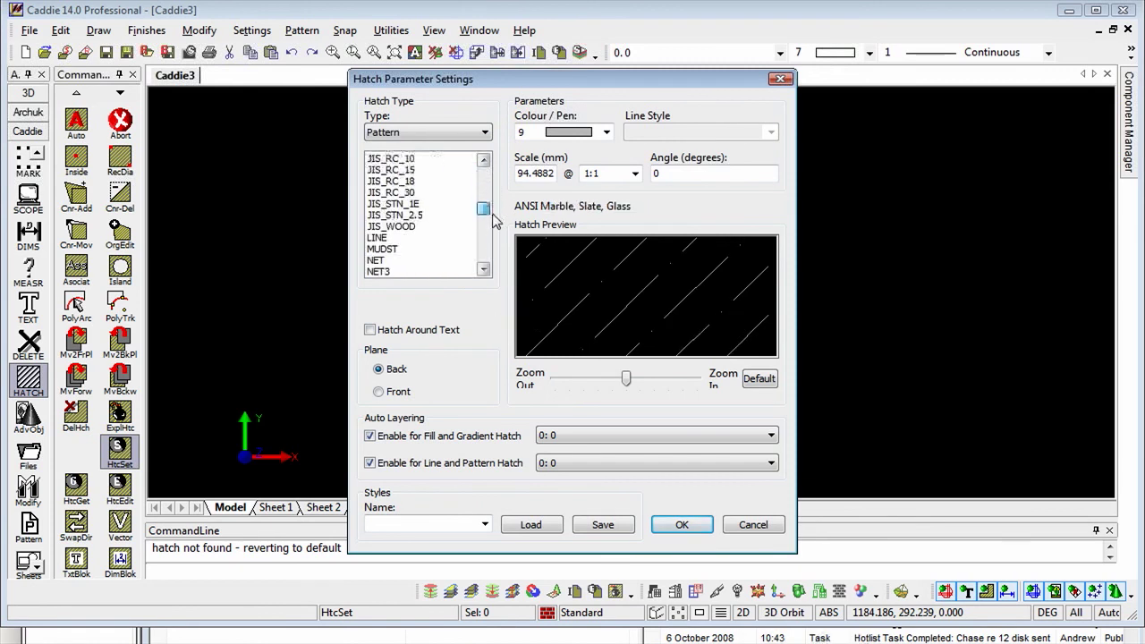
scroll(494, 222, down, 3)
click(484, 134)
click(403, 176)
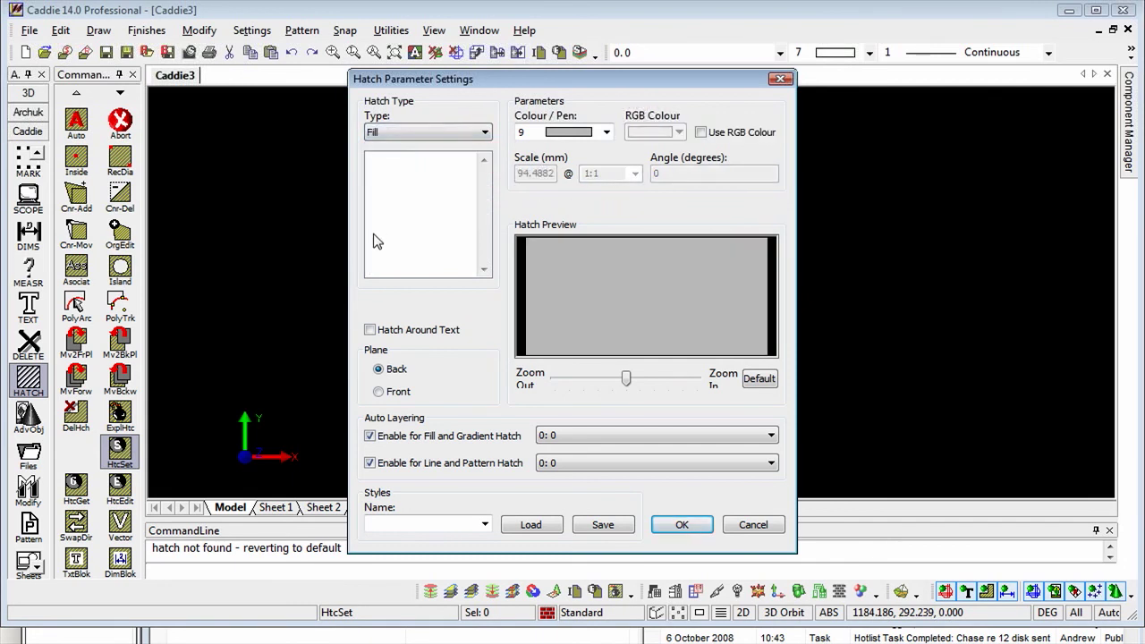
Give the Fill hatch a salmon-orange RGB colour from the basic swatches and apply the settings.
click(606, 133)
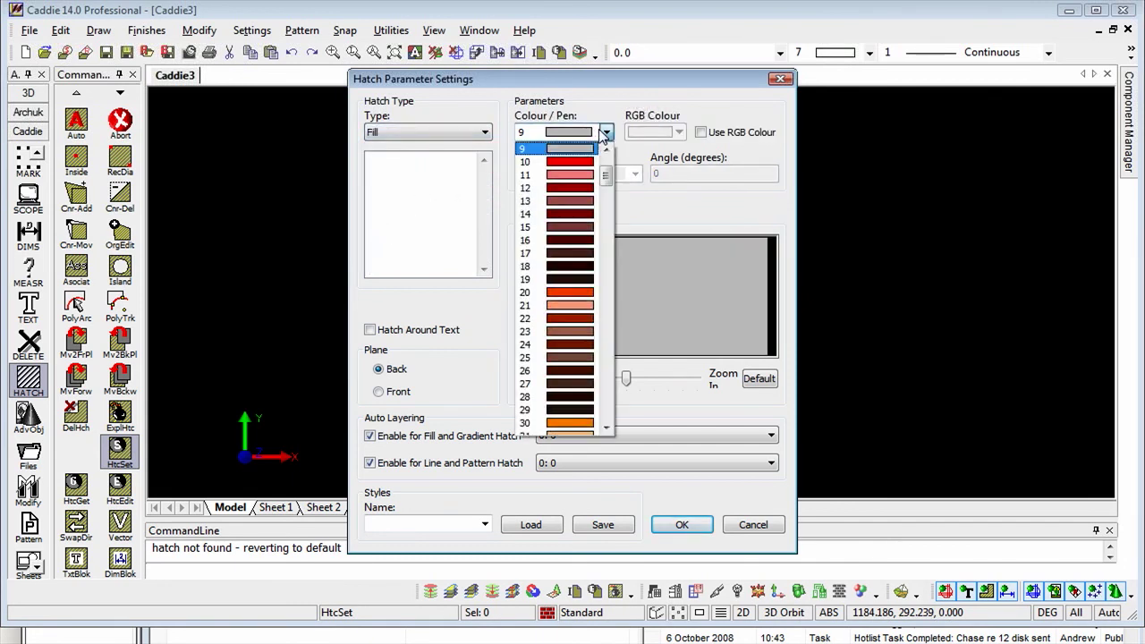
click(604, 134)
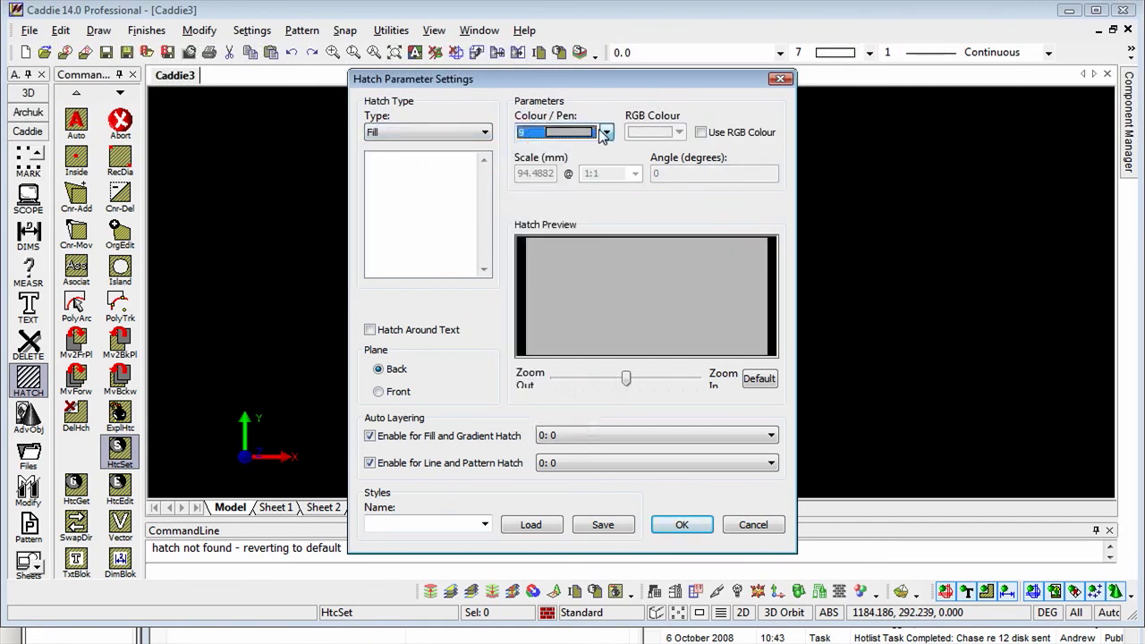
click(701, 132)
click(680, 134)
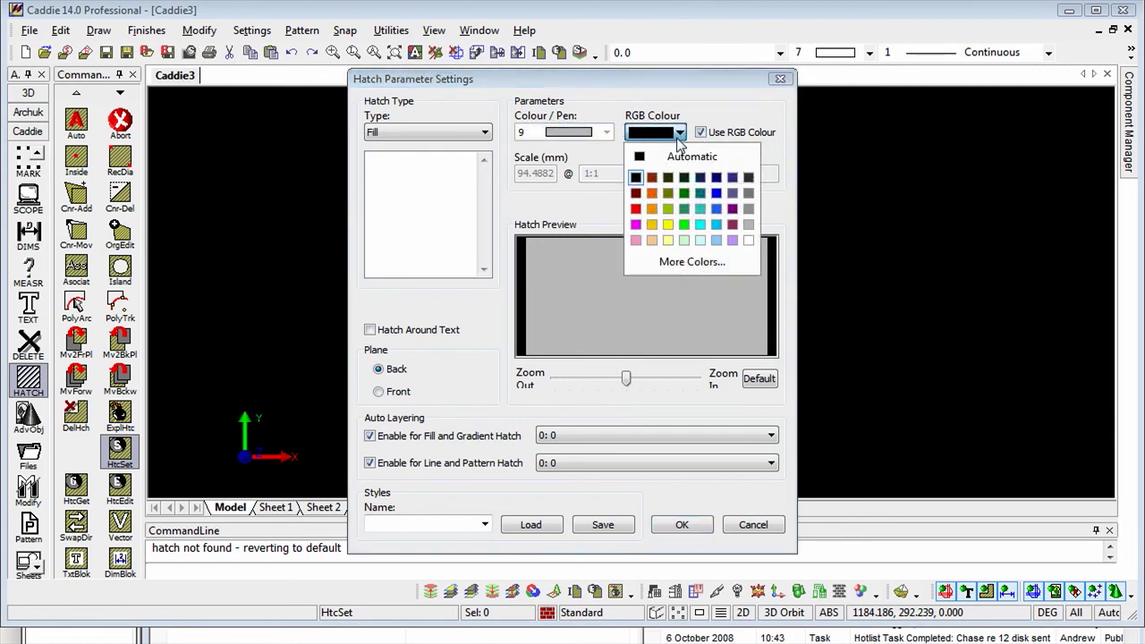
click(698, 261)
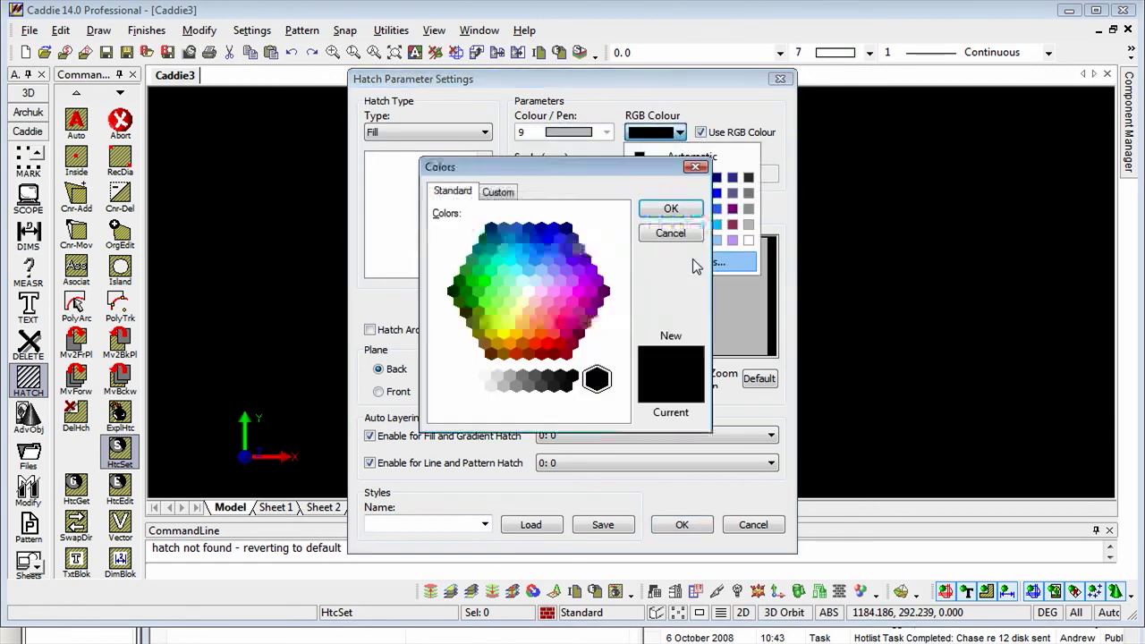
click(499, 192)
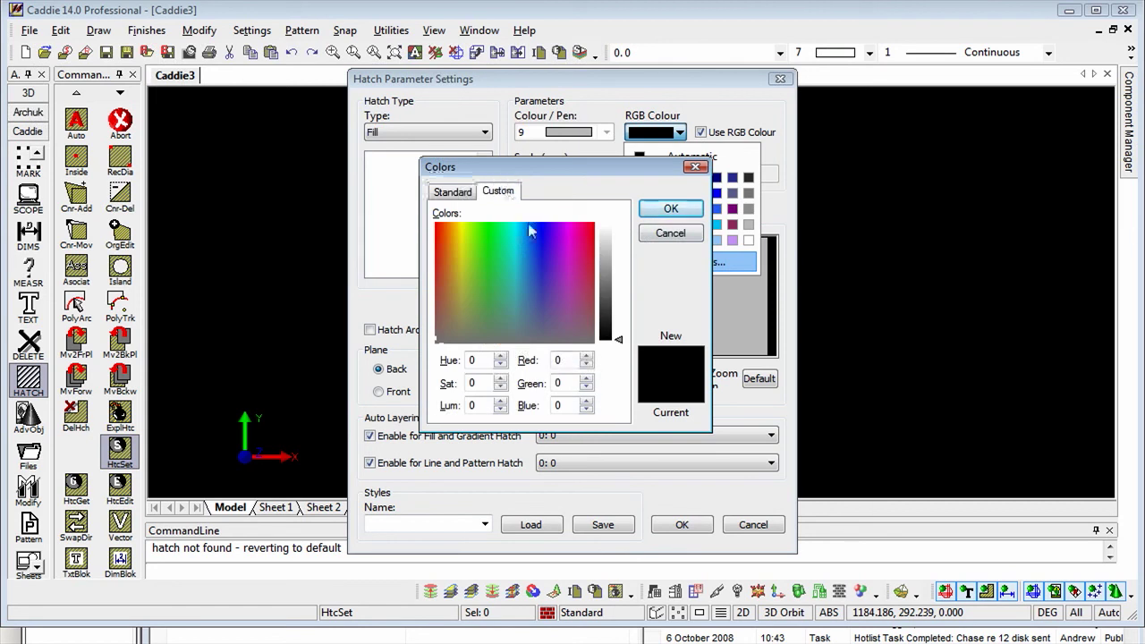
drag(620, 344, 622, 304)
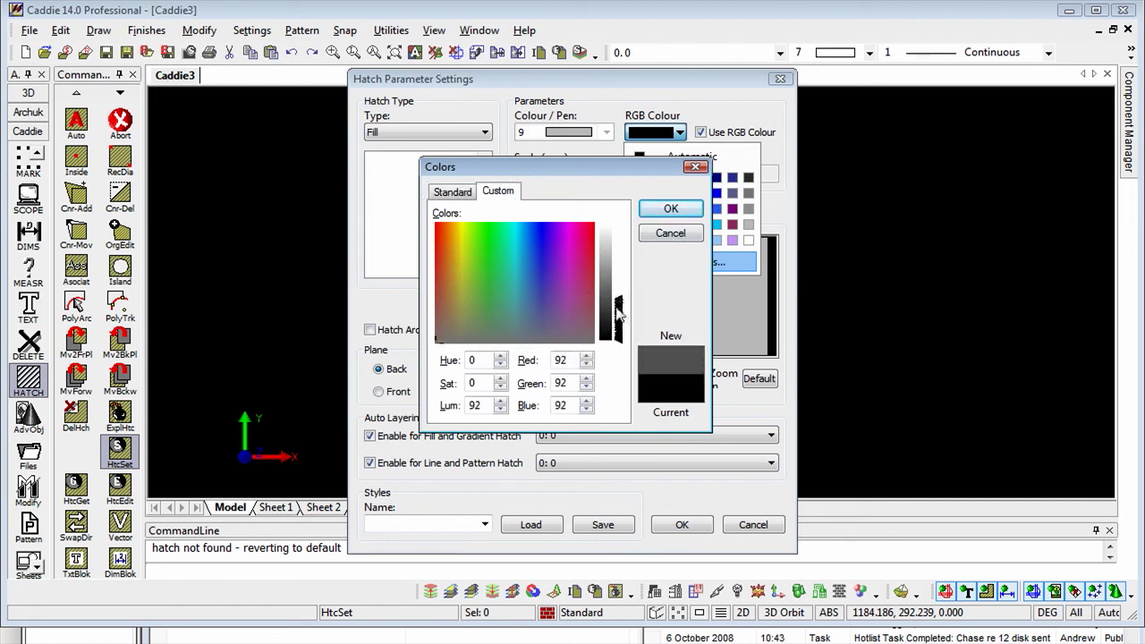
click(452, 193)
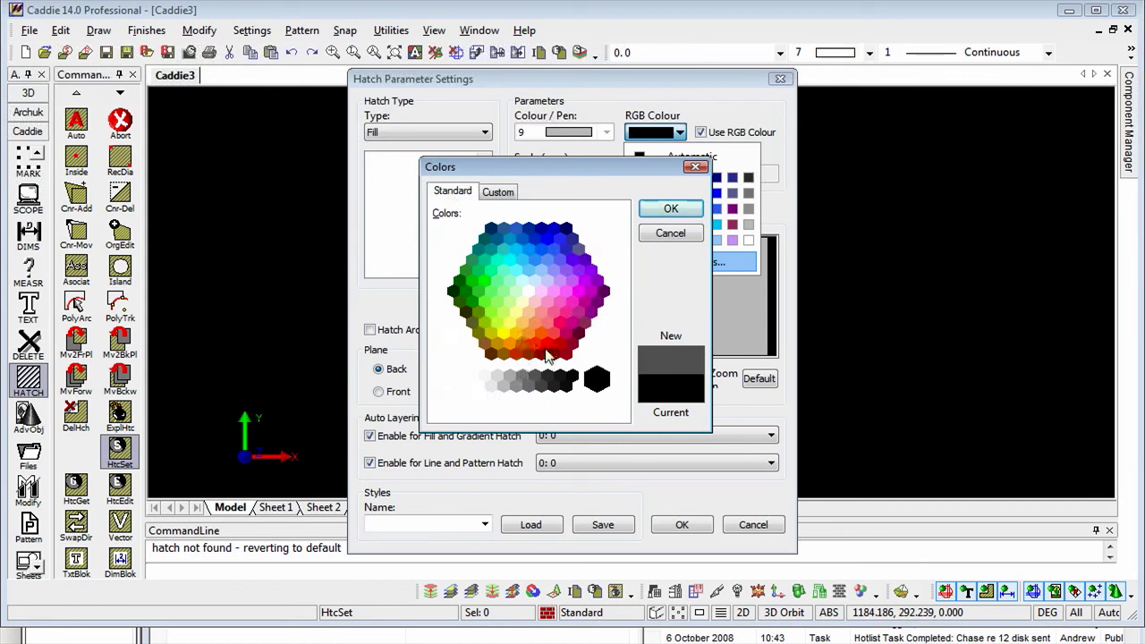
click(535, 322)
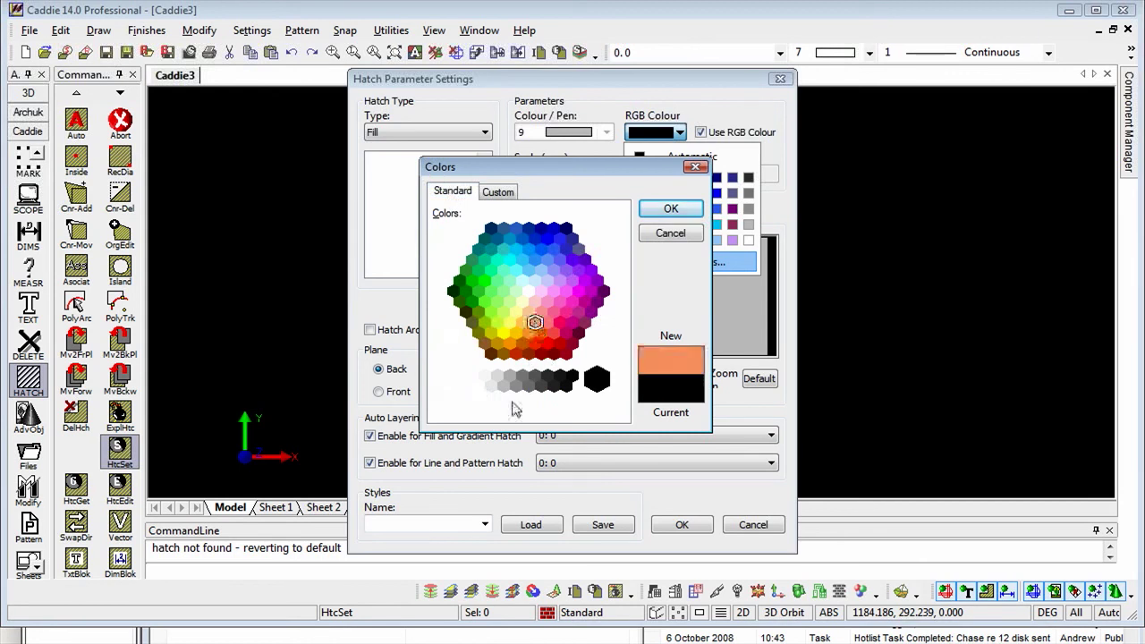
click(670, 210)
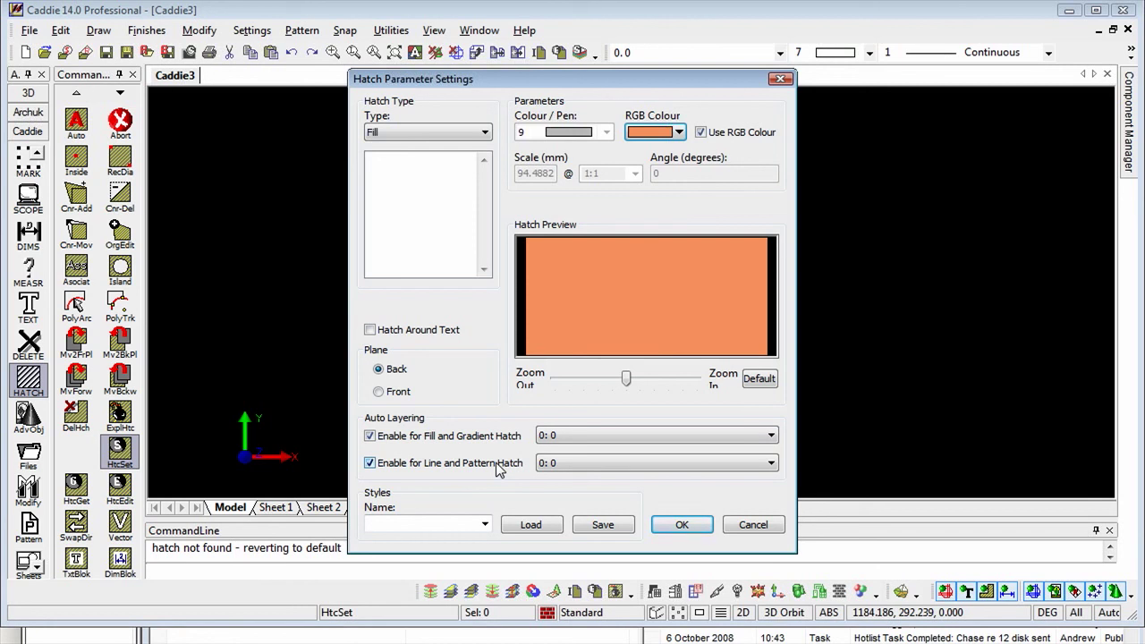
click(697, 530)
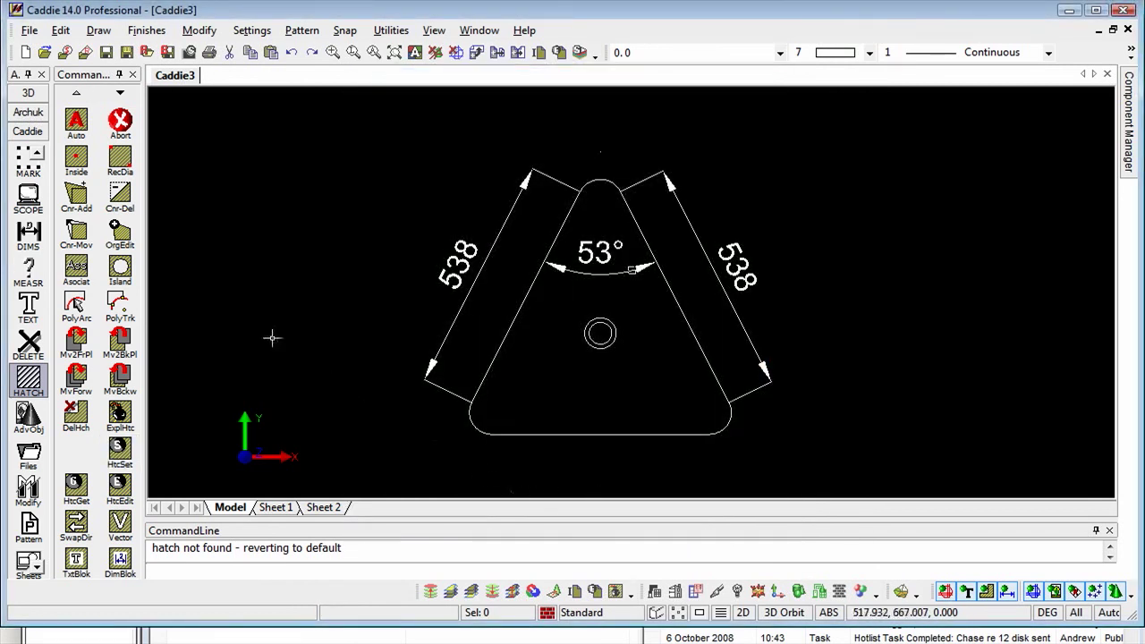
Hatch the triangle by picking an inside point, keeping the centre circle as an island.
click(76, 124)
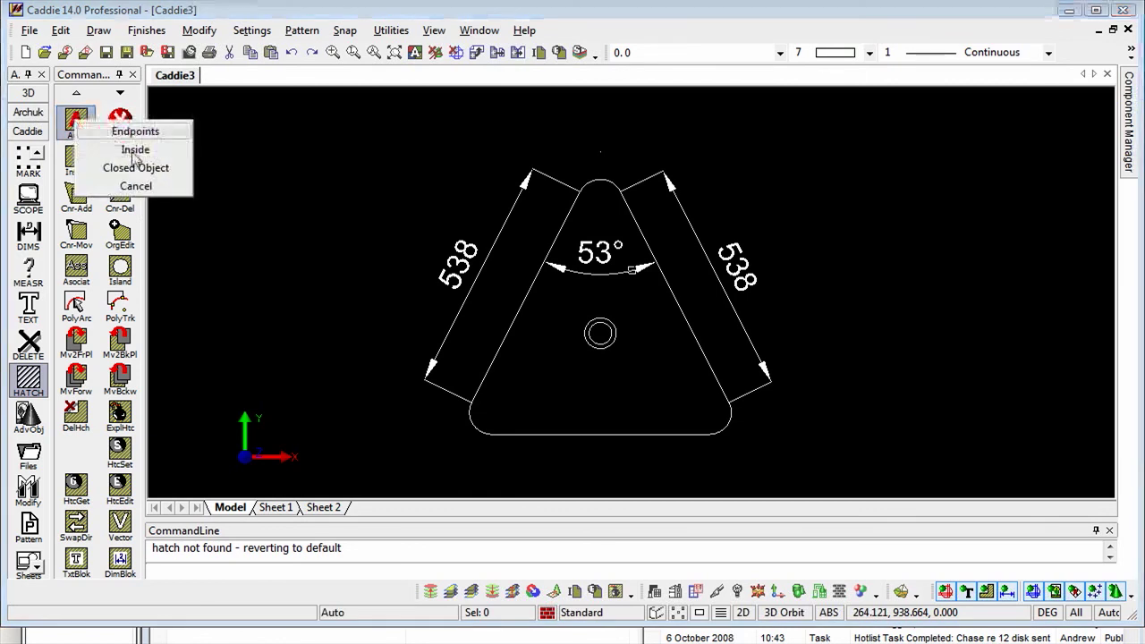
click(136, 150)
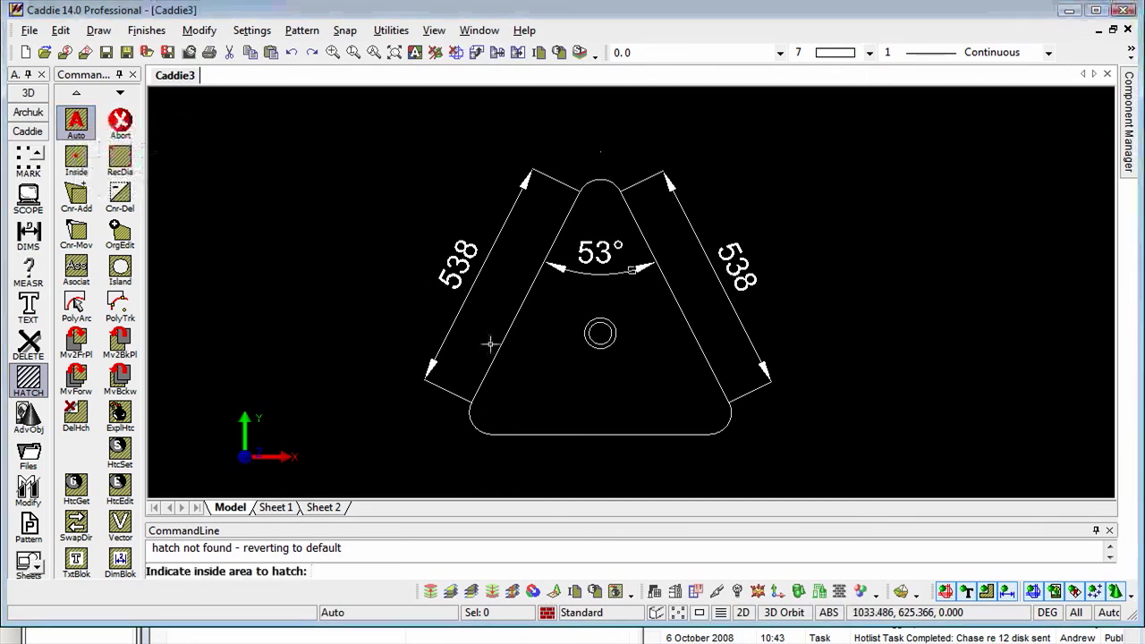
click(572, 412)
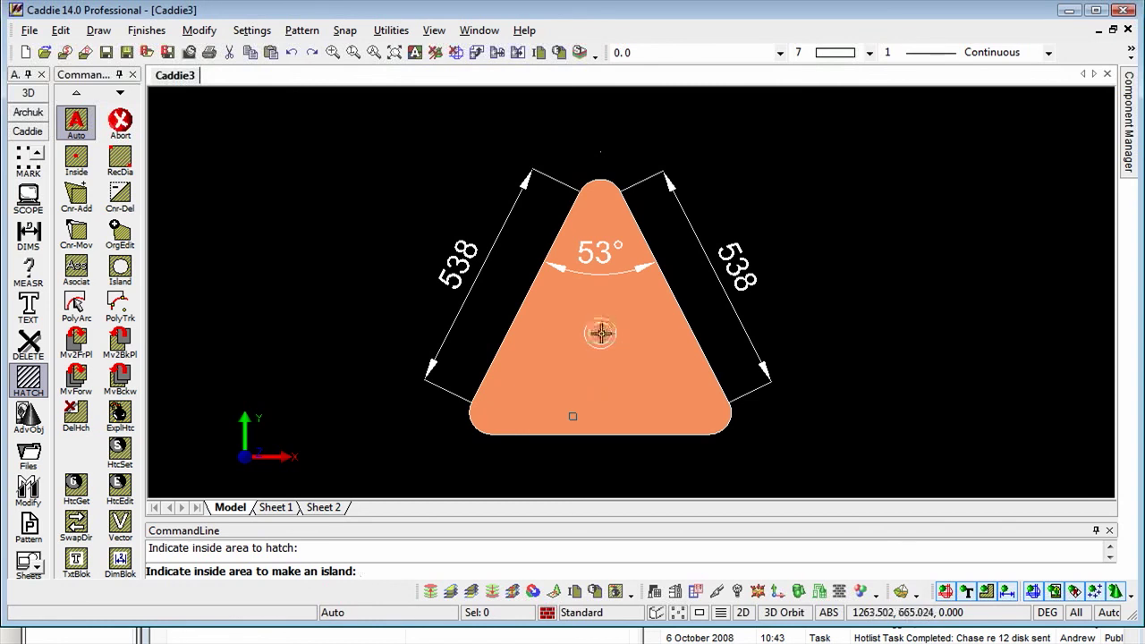
click(599, 318)
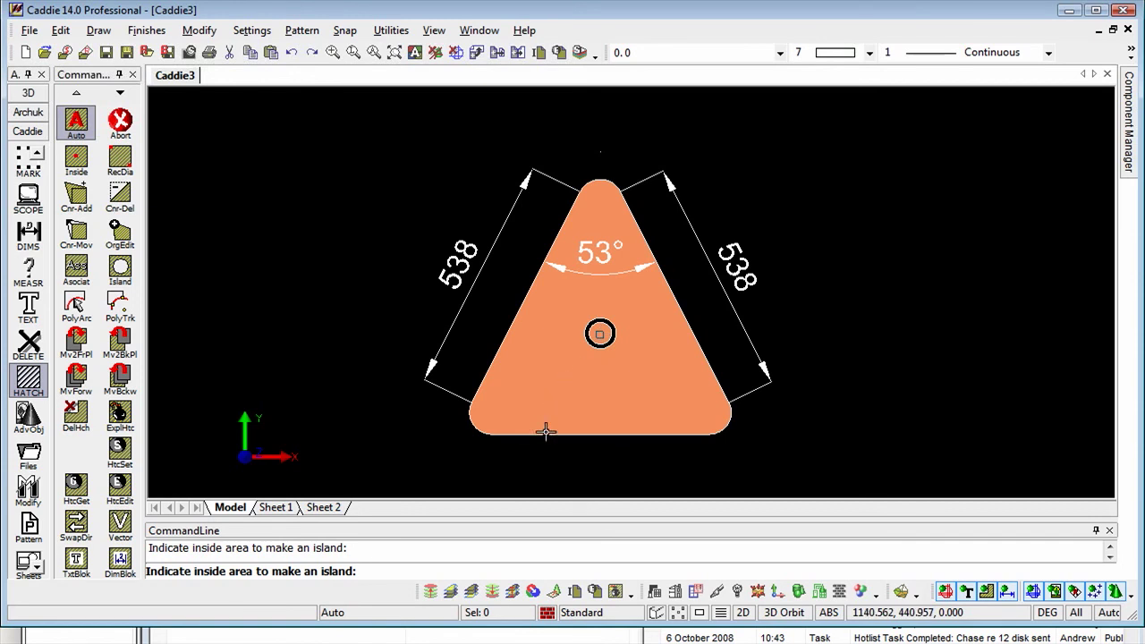
right_click(558, 415)
click(604, 503)
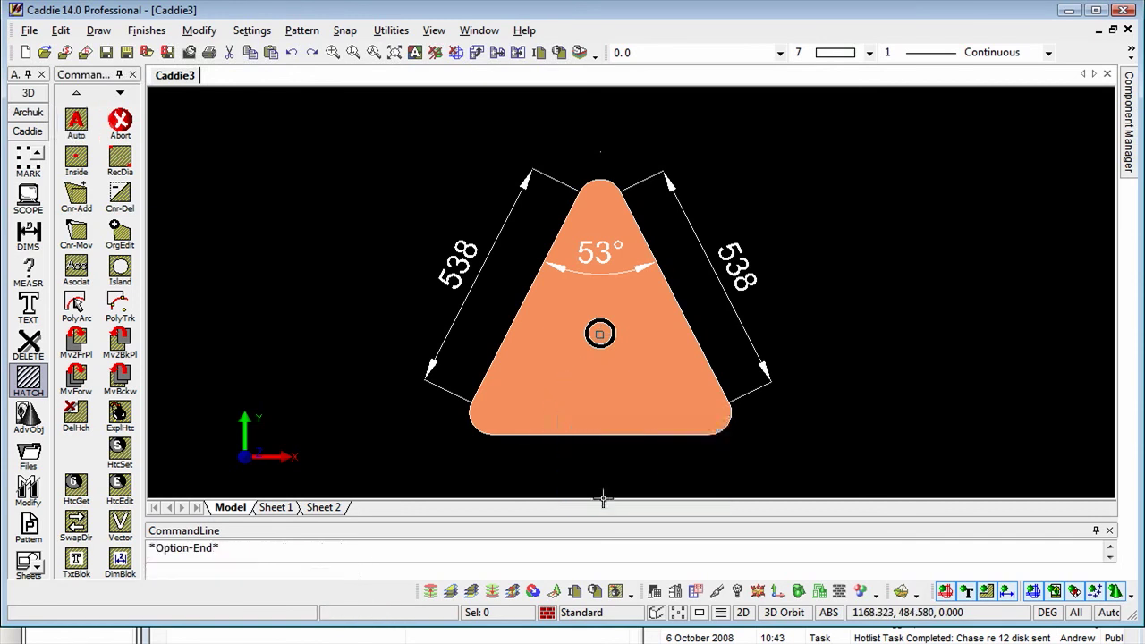